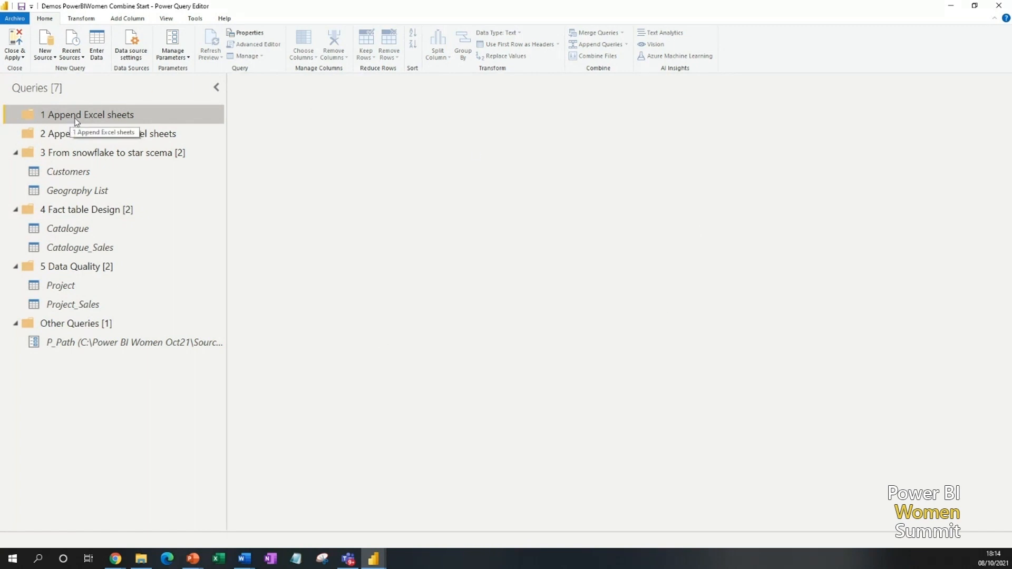
# Connect to the Monthly sales Excel workbook in the Power BI Women Oct21\Sources folder as a new source.
pyautogui.click(47, 45)
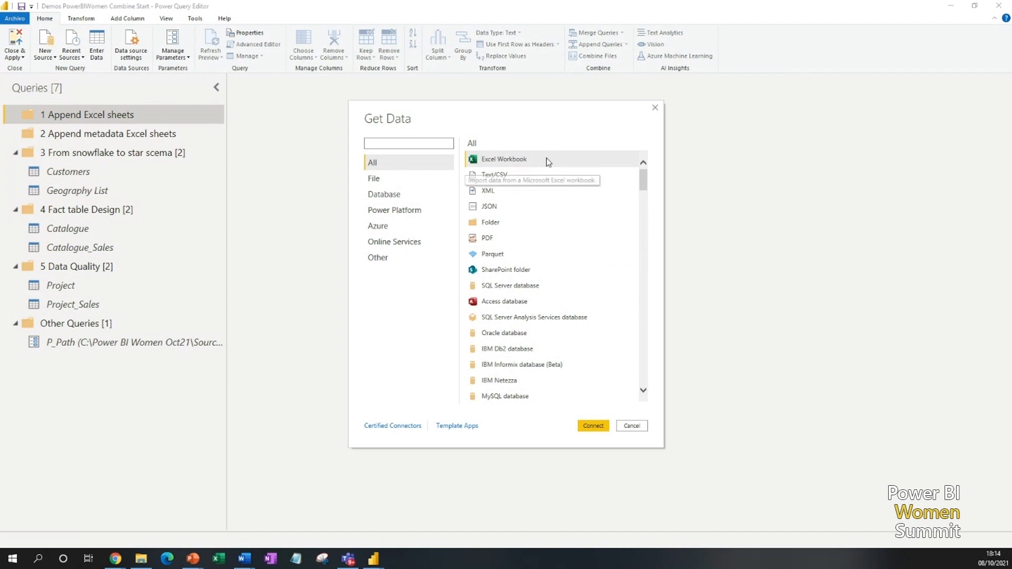
pyautogui.click(594, 428)
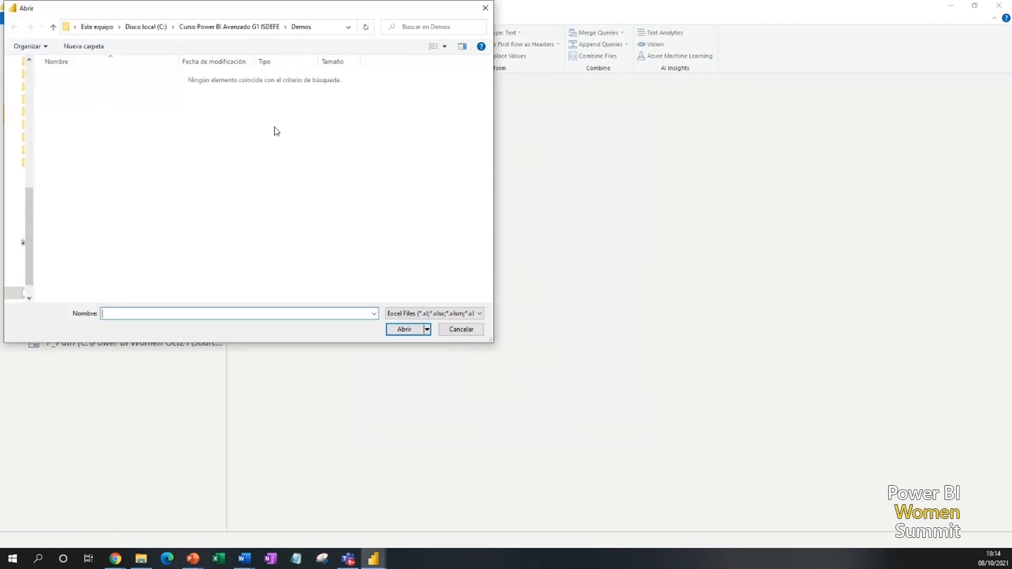
pyautogui.moveTo(271, 12); pyautogui.dragTo(0, 68)
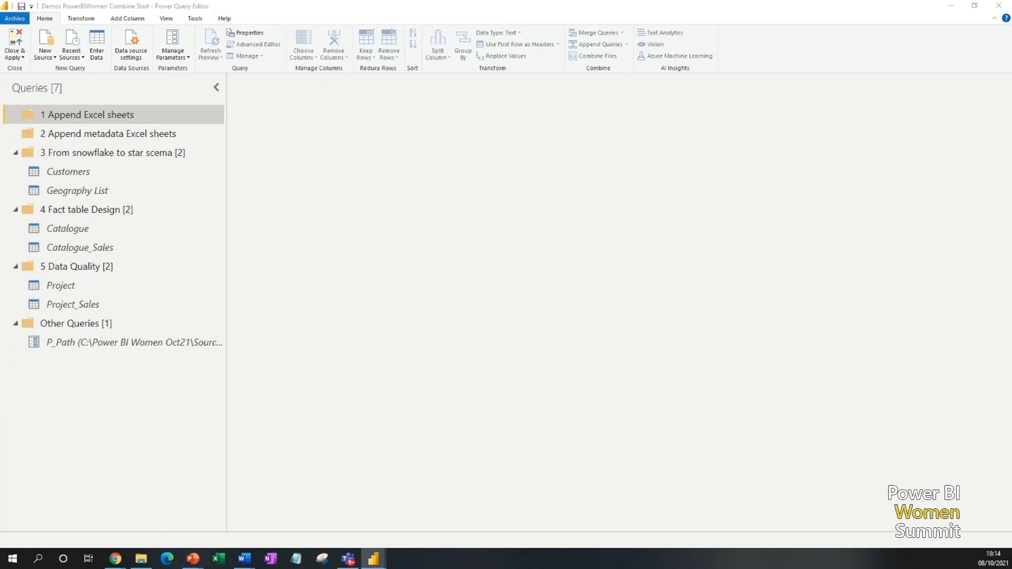
pyautogui.moveTo(0, 69); pyautogui.dragTo(402, 72)
pyautogui.click(278, 138)
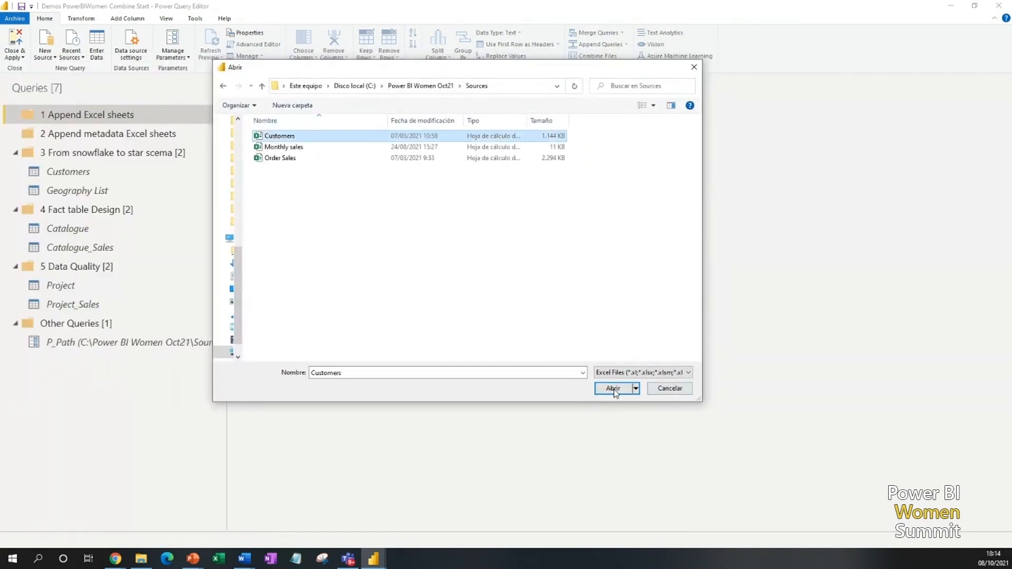
pyautogui.click(323, 149)
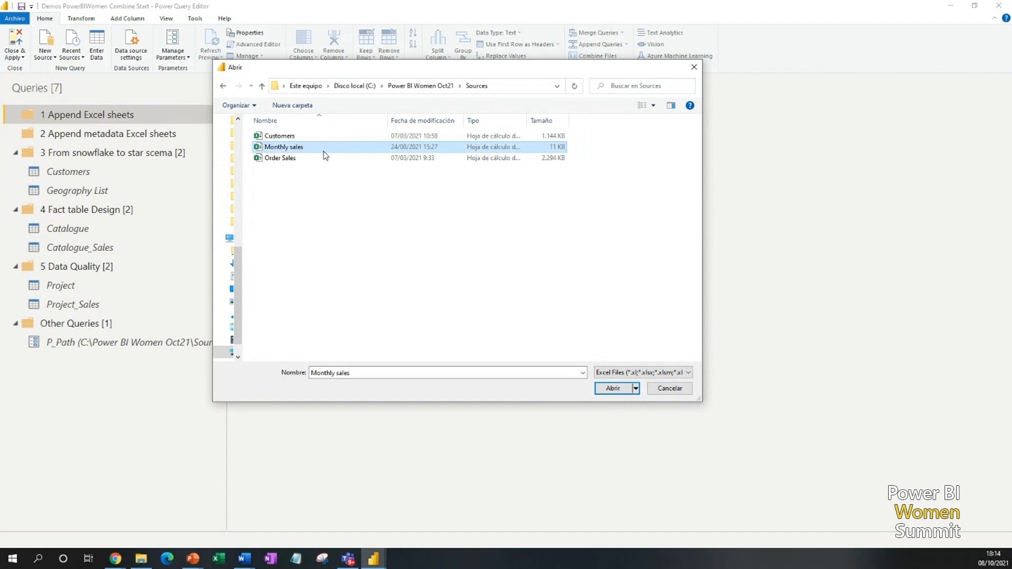
pyautogui.click(626, 390)
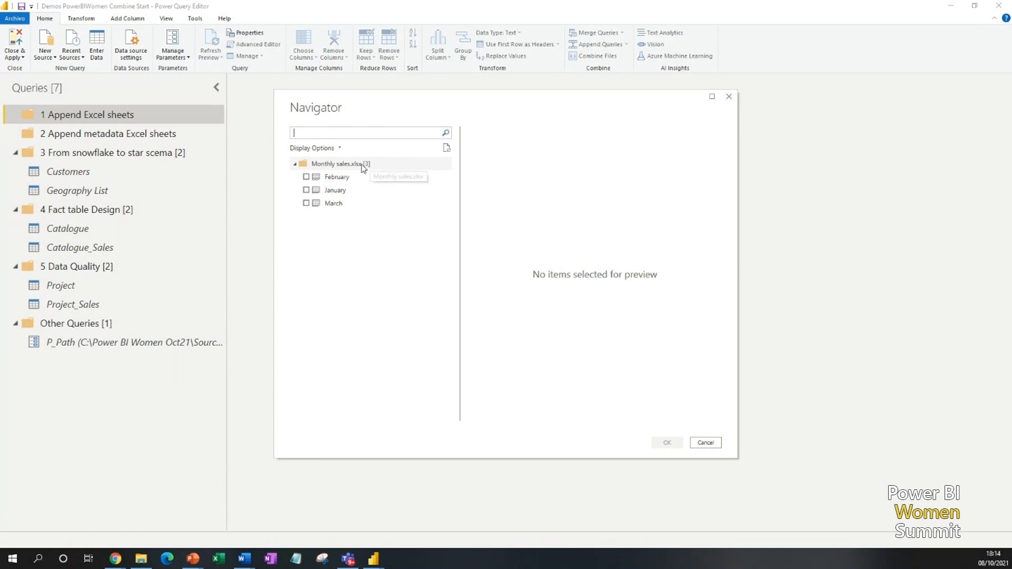
# Import the February, January and March sheets of Monthly sales.xlsx as separate queries.
pyautogui.click(307, 178)
pyautogui.click(308, 191)
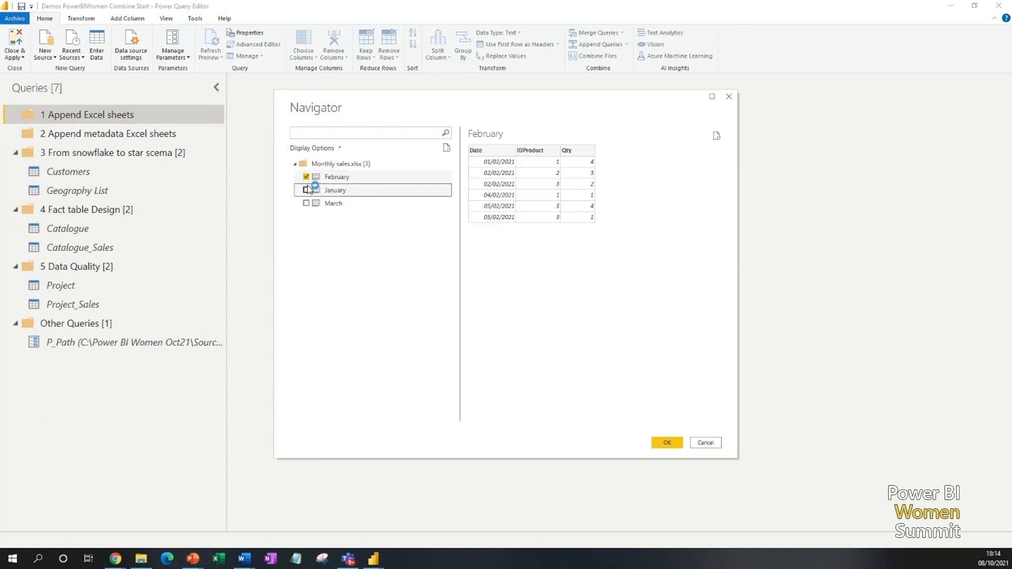
pyautogui.click(306, 191)
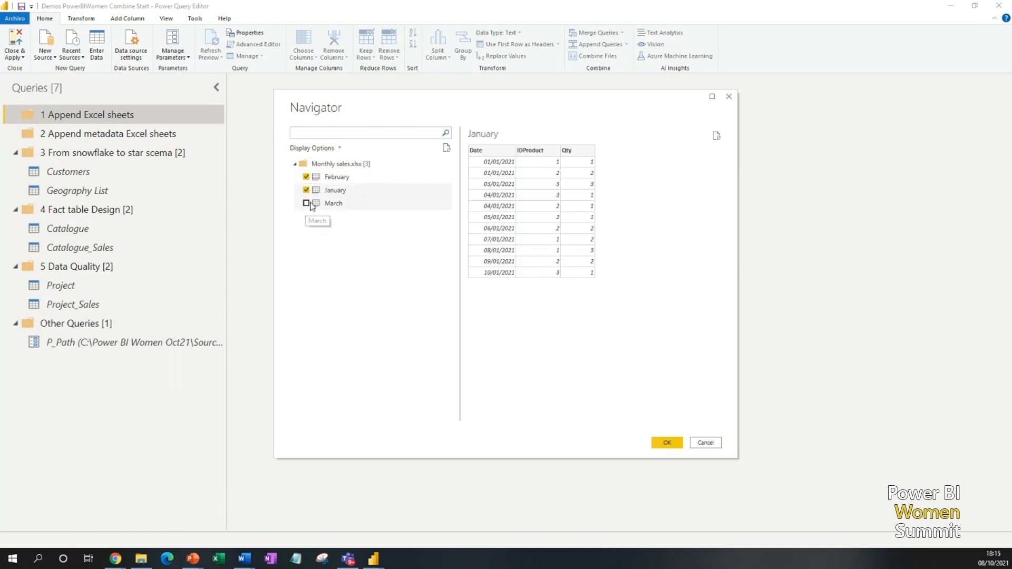
pyautogui.click(308, 203)
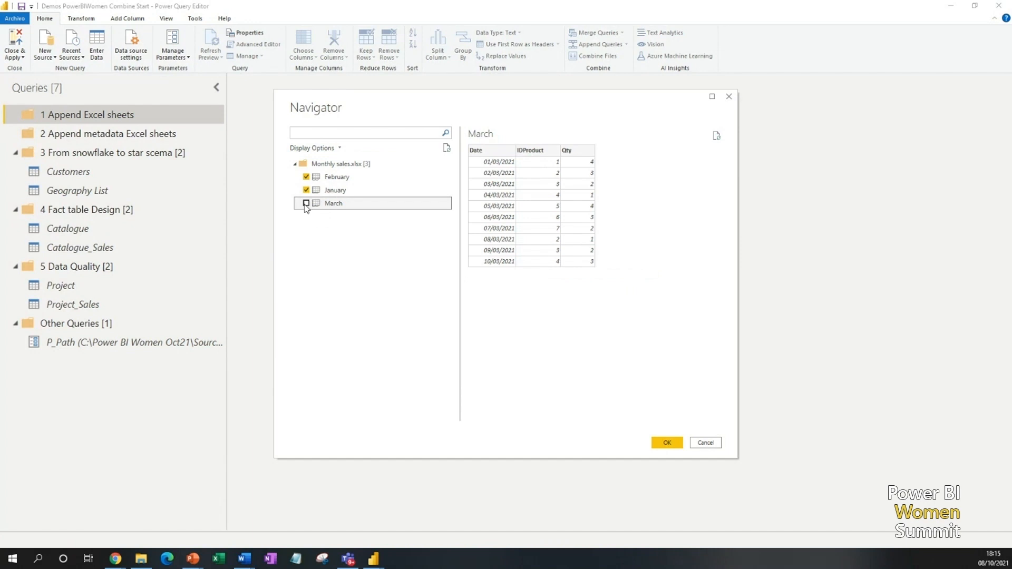
pyautogui.click(306, 204)
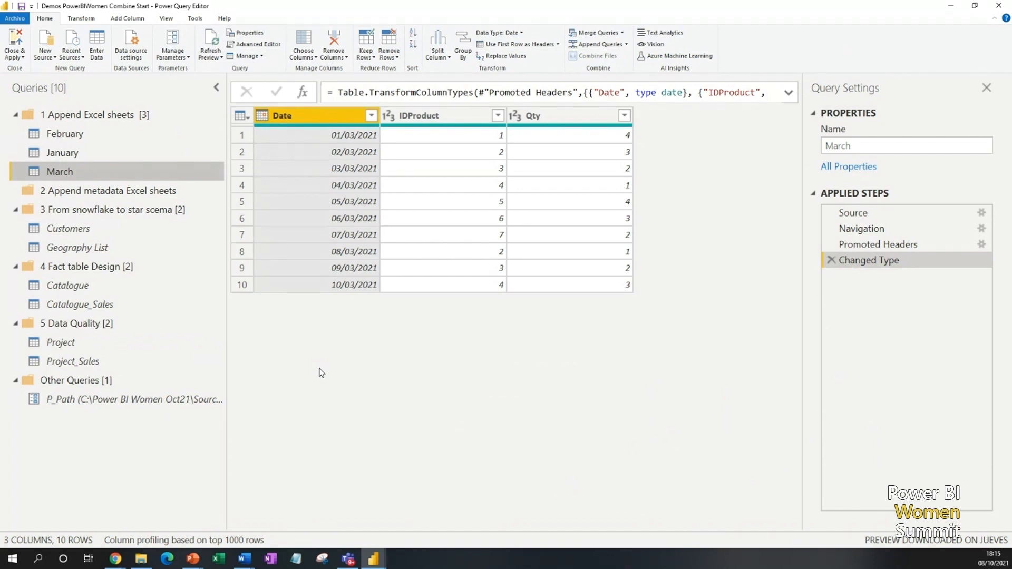
# Append the three monthly queries as a new query, ordered January, February, March.
pyautogui.click(627, 45)
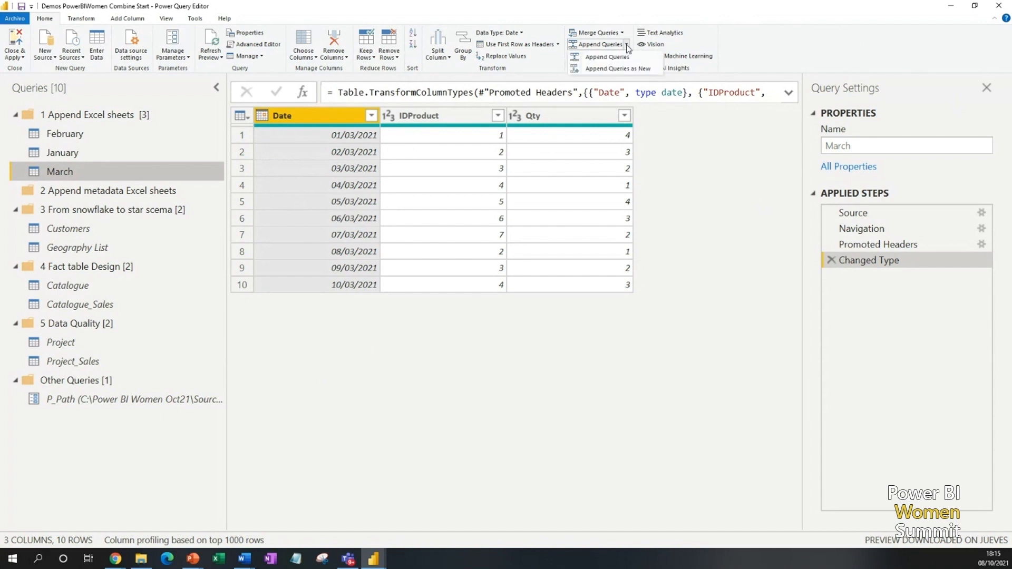
pyautogui.click(610, 69)
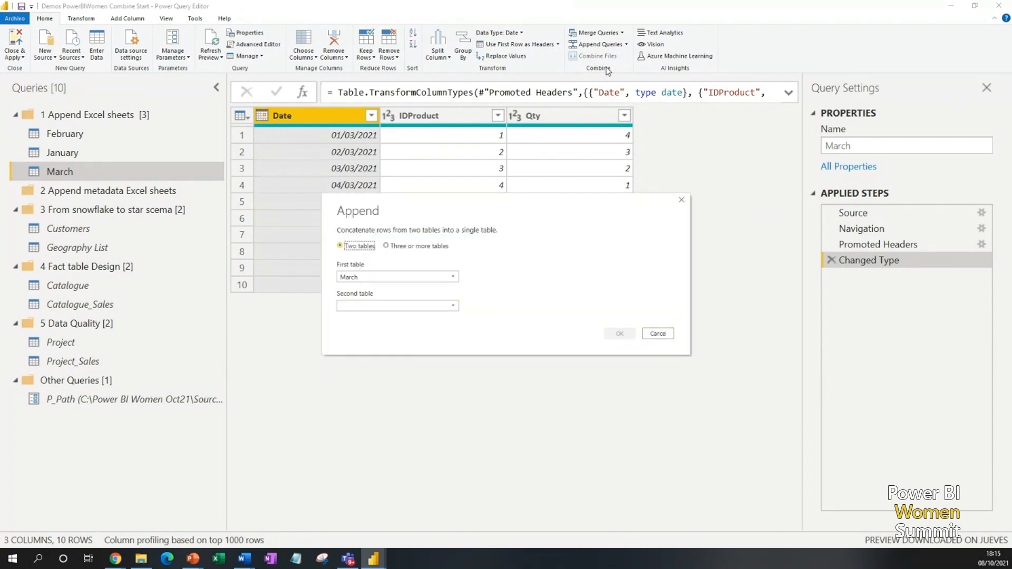
pyautogui.click(431, 247)
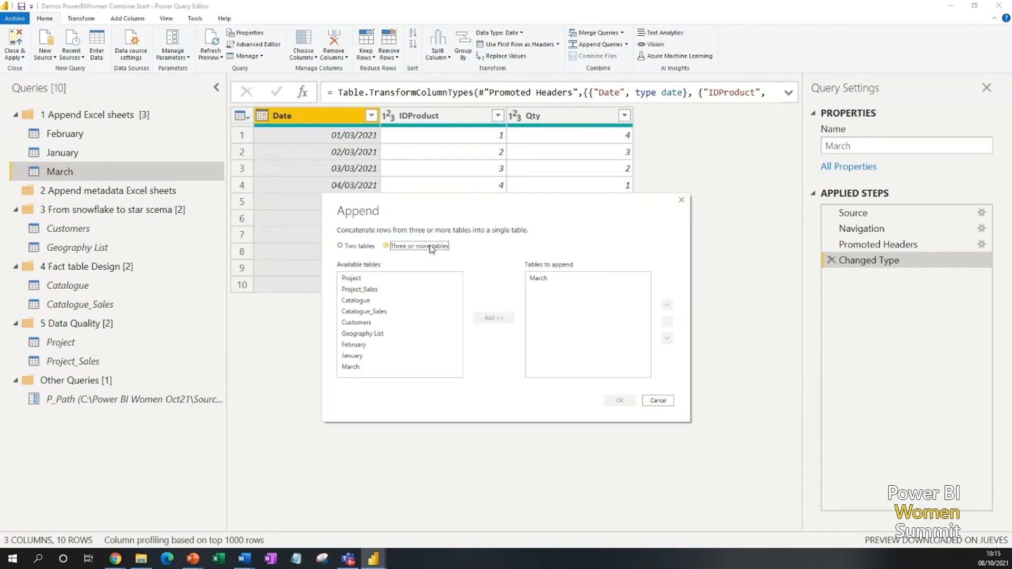
pyautogui.doubleClick(365, 356)
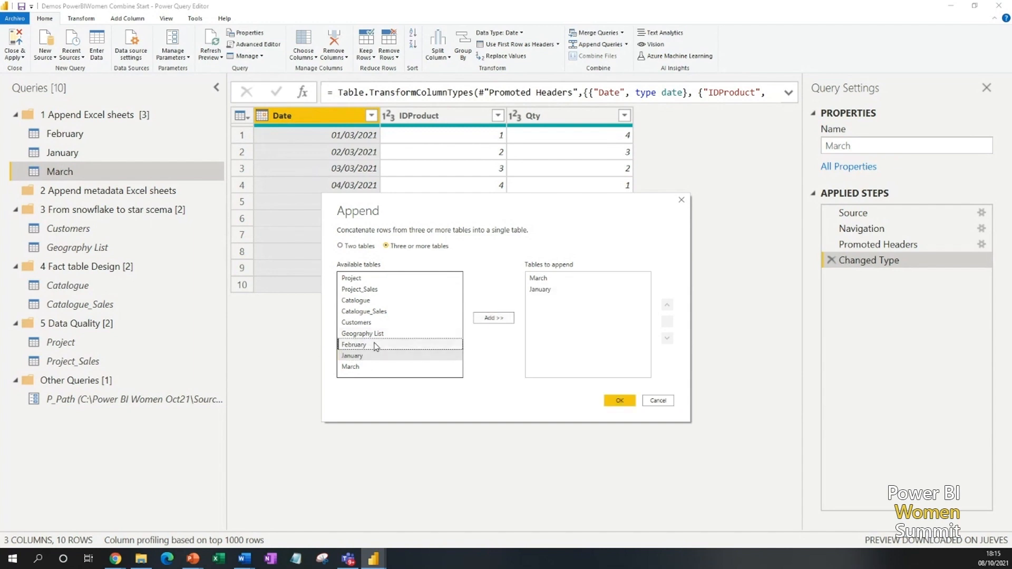
pyautogui.doubleClick(354, 345)
pyautogui.click(569, 278)
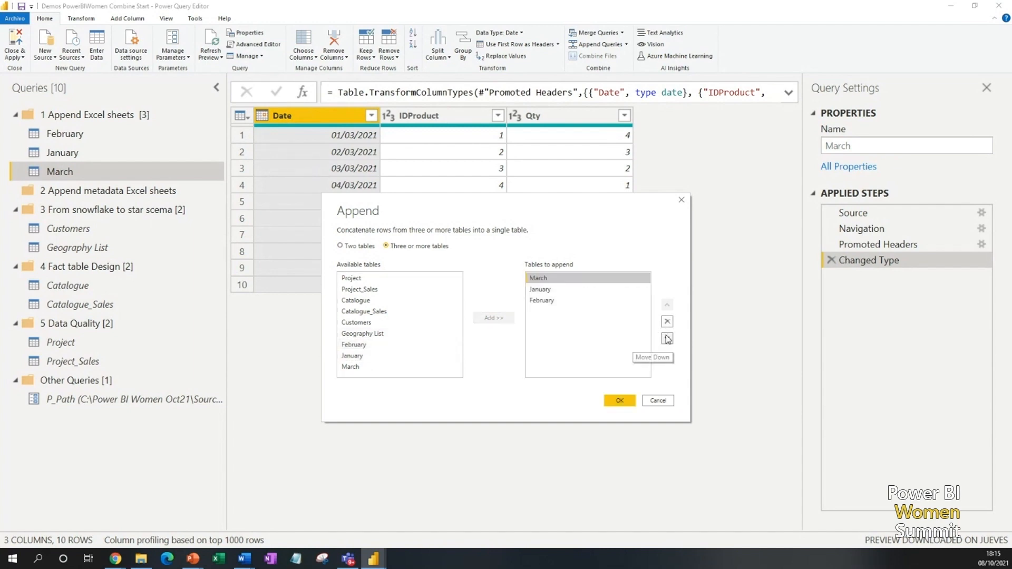
pyautogui.click(667, 338)
pyautogui.click(667, 339)
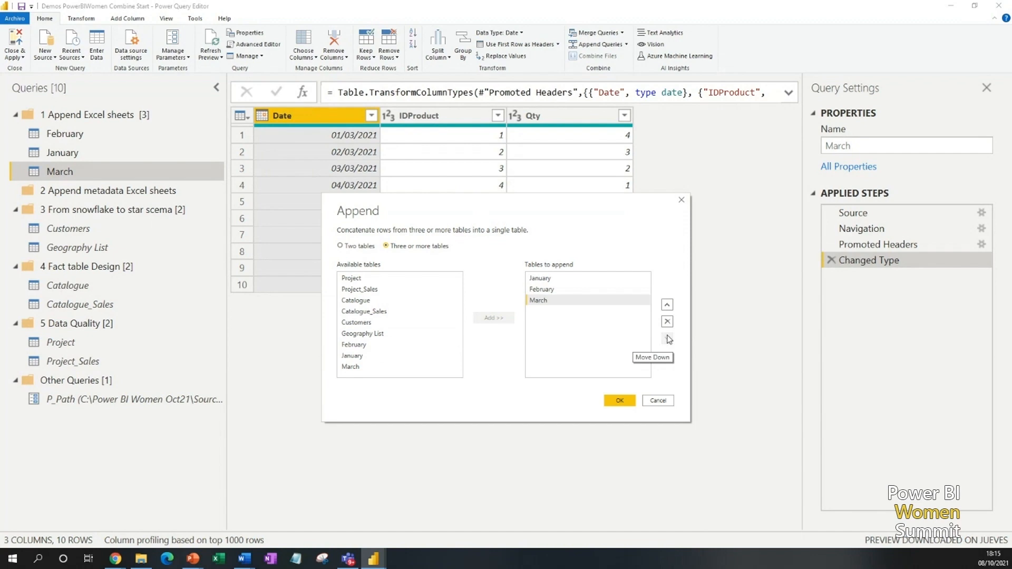
pyautogui.click(619, 402)
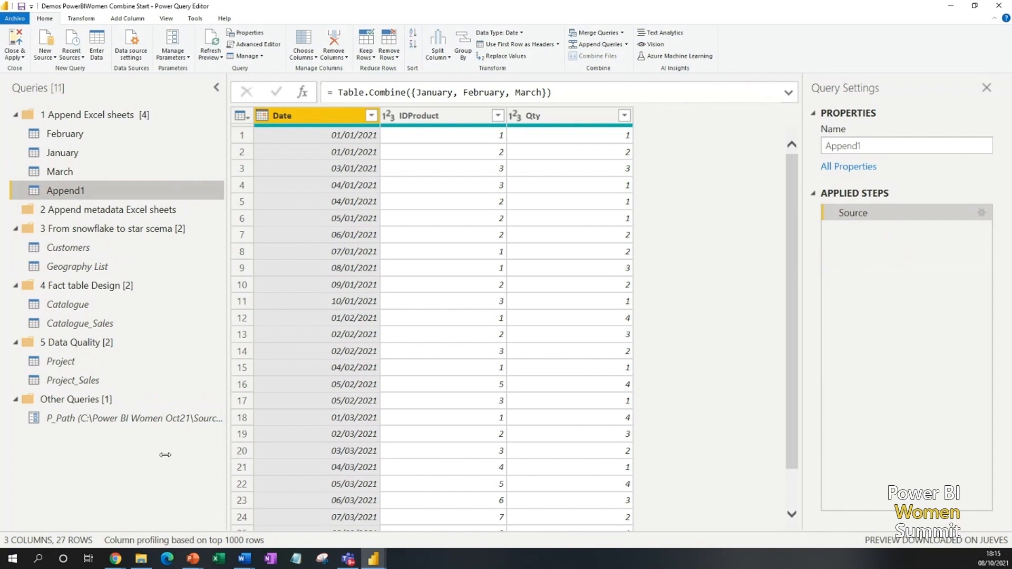
# Rename the appended query as Sales.
pyautogui.doubleClick(96, 194)
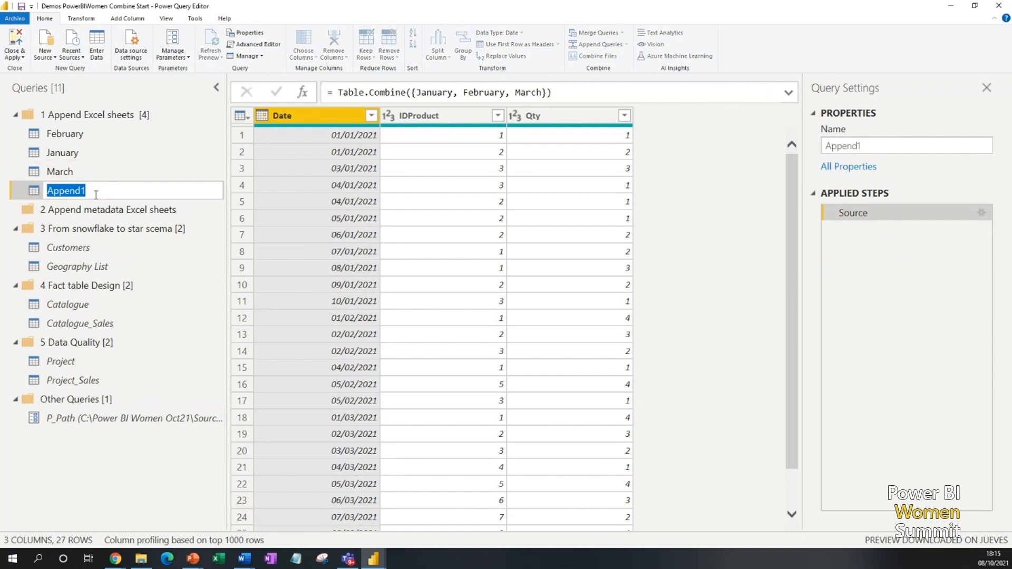
pyautogui.write('Salesd')
pyautogui.press('BackSpace')
pyautogui.press('Return')
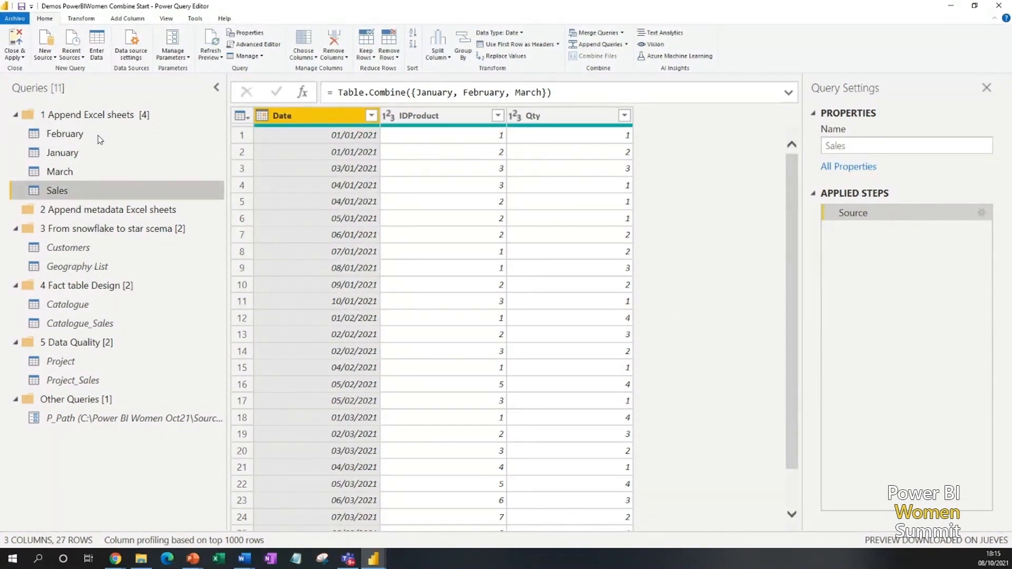
# Disable loading for the February, January and March queries.
pyautogui.click(88, 134)
pyautogui.rightClick(88, 134)
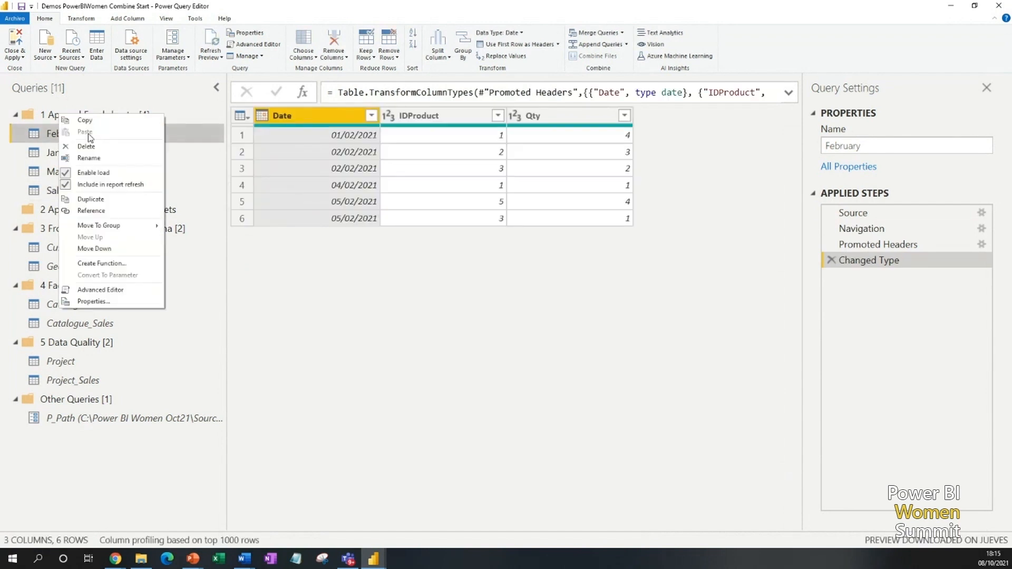
pyautogui.click(112, 173)
pyautogui.rightClick(79, 157)
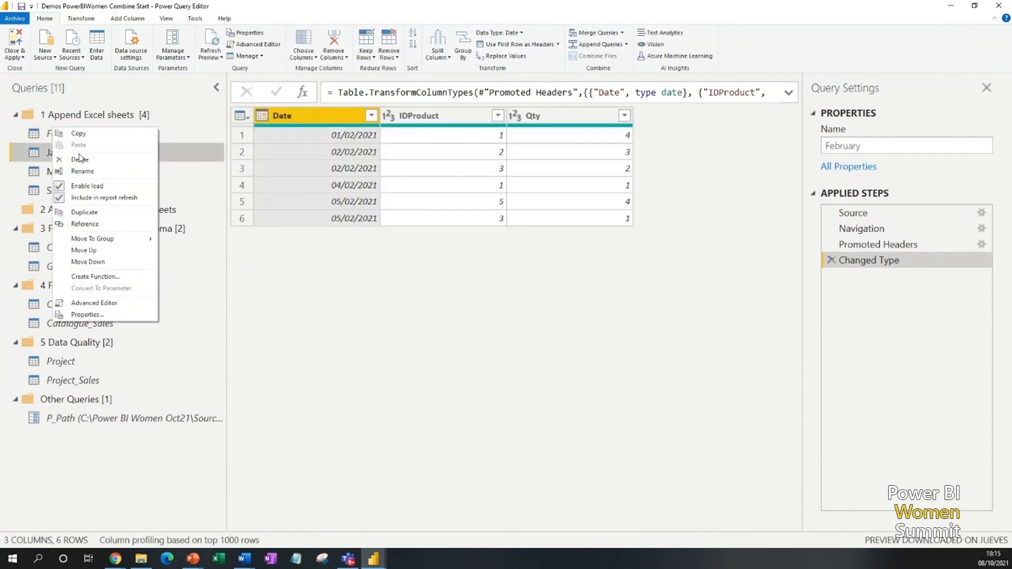
pyautogui.click(94, 187)
pyautogui.rightClick(84, 172)
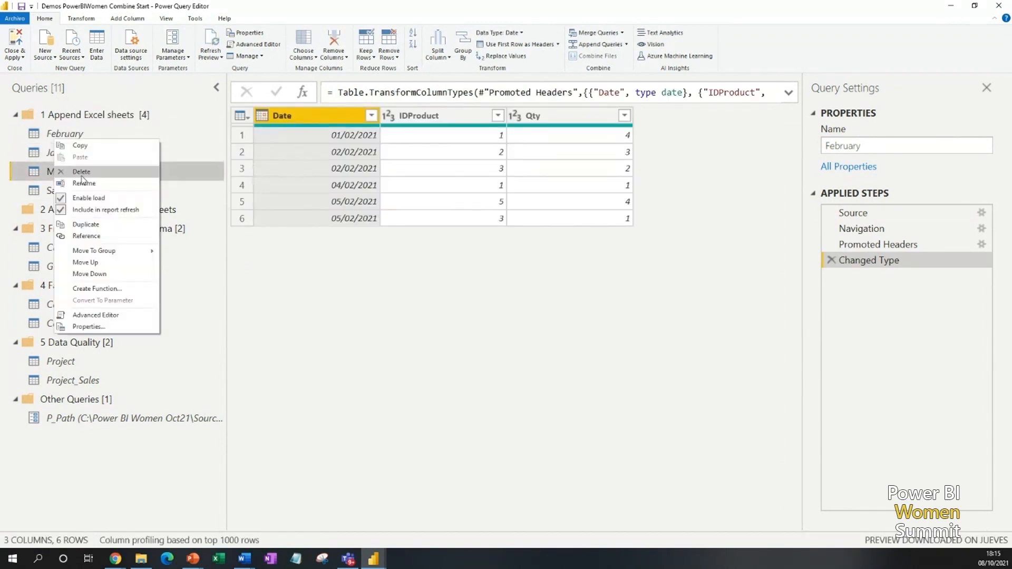
pyautogui.click(94, 196)
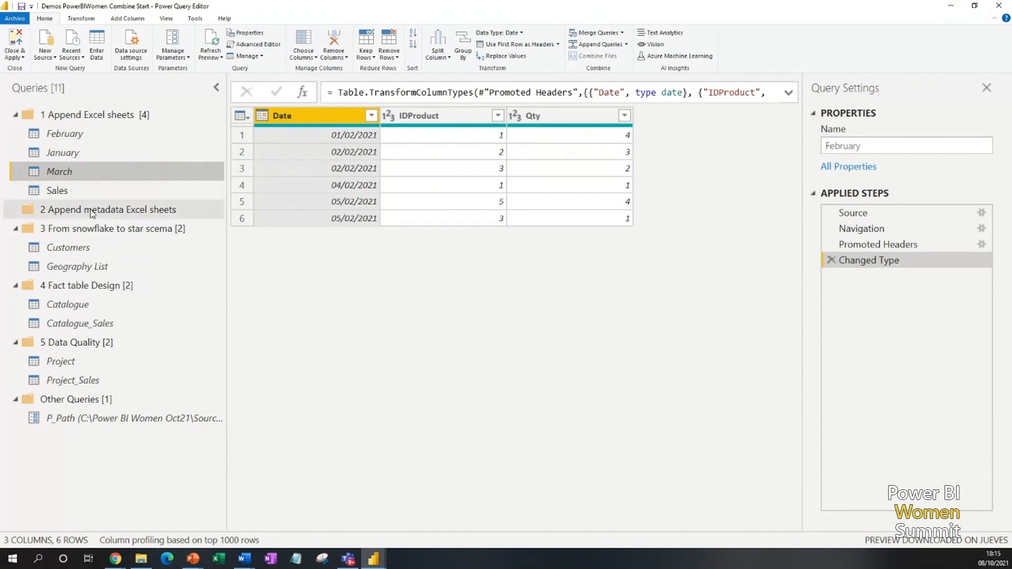
# In the 2 Append metadata Excel sheets group, import the whole recently used Monthly sales.xlsx workbook for transformation instead of individual sheets.
pyautogui.click(93, 213)
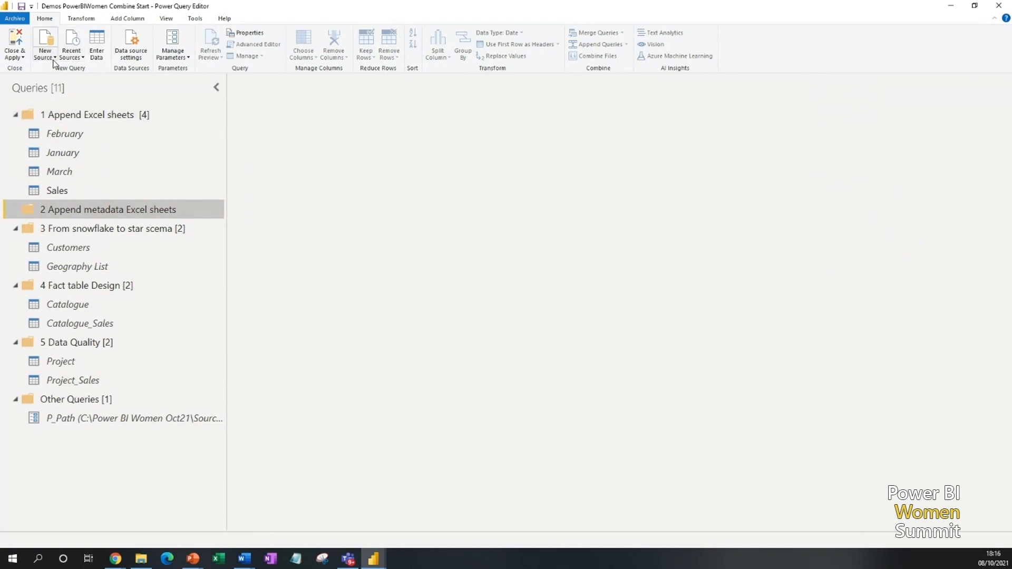
pyautogui.click(75, 58)
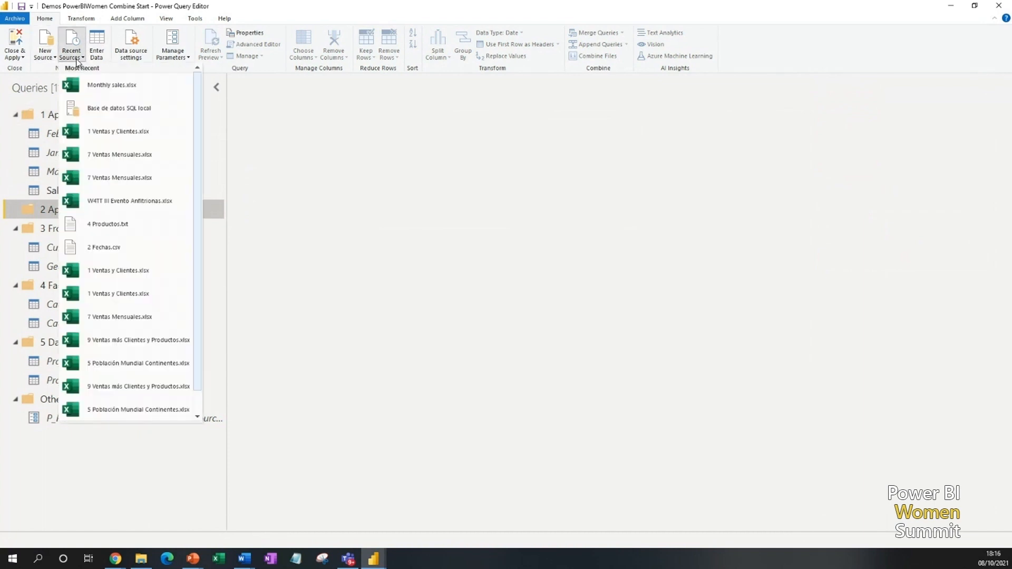
pyautogui.click(111, 86)
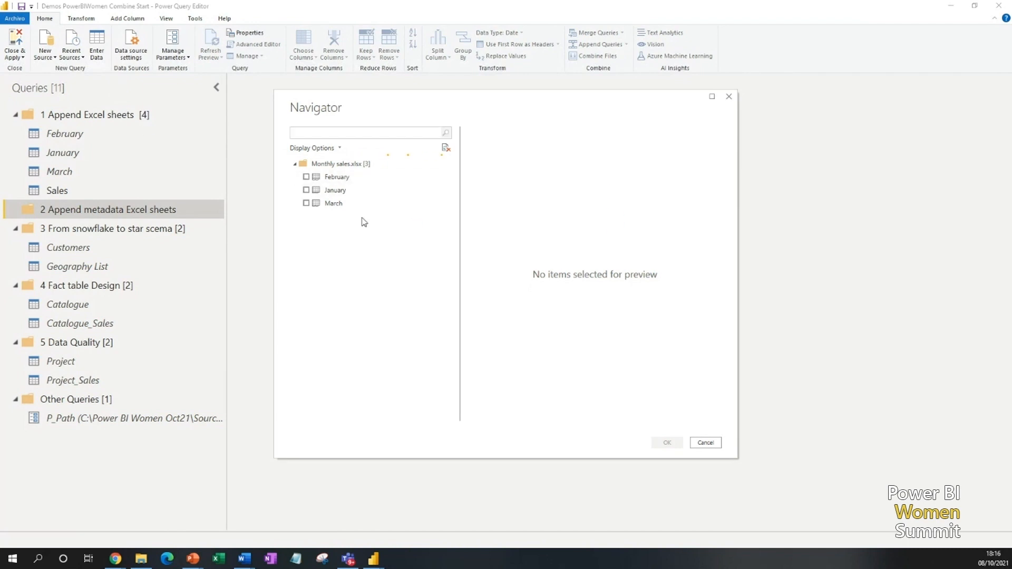
pyautogui.rightClick(387, 164)
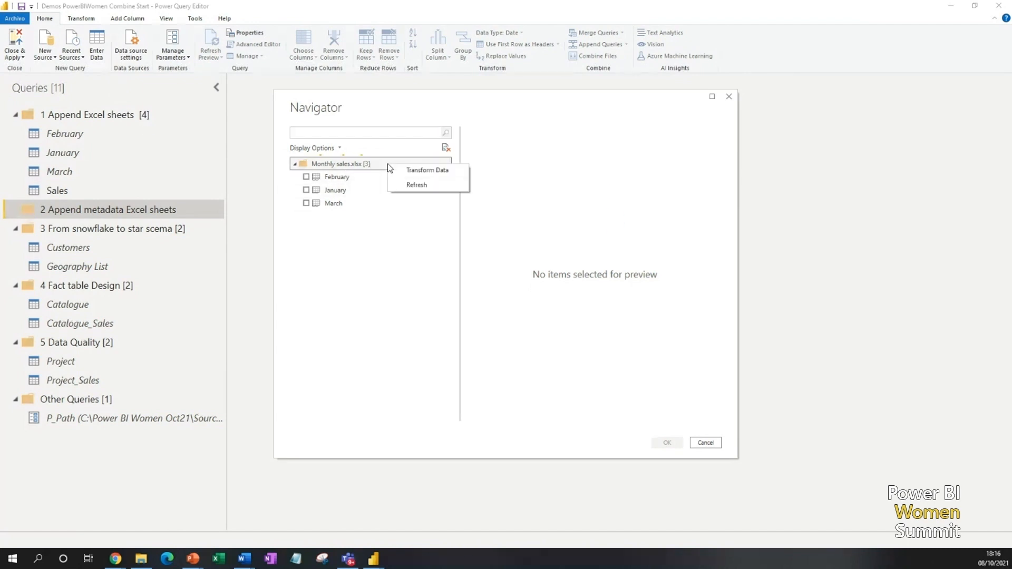
pyautogui.click(426, 170)
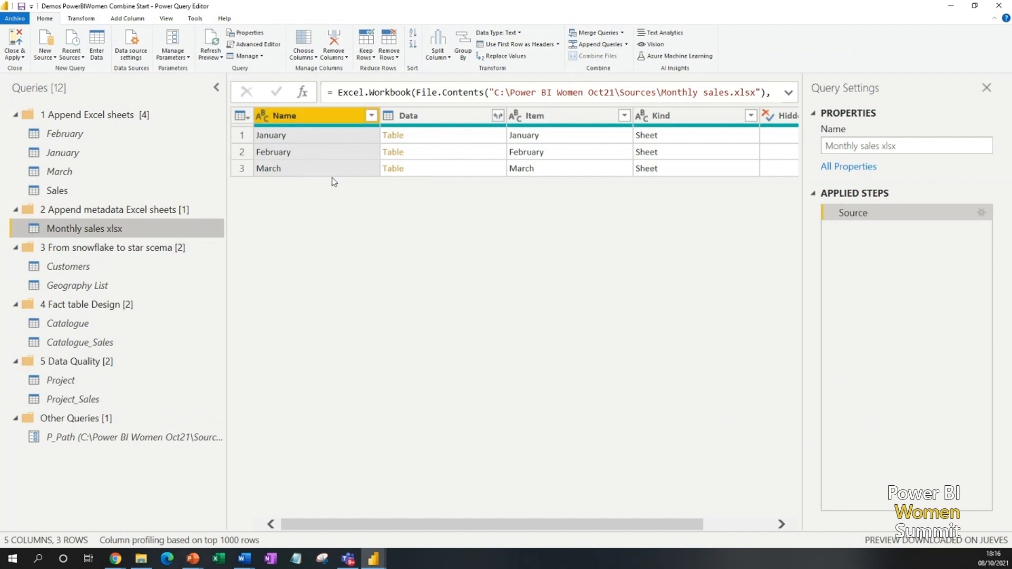
# Preview the nested tables in the Data column for January, February and March, enlarging the preview area.
pyautogui.click(436, 142)
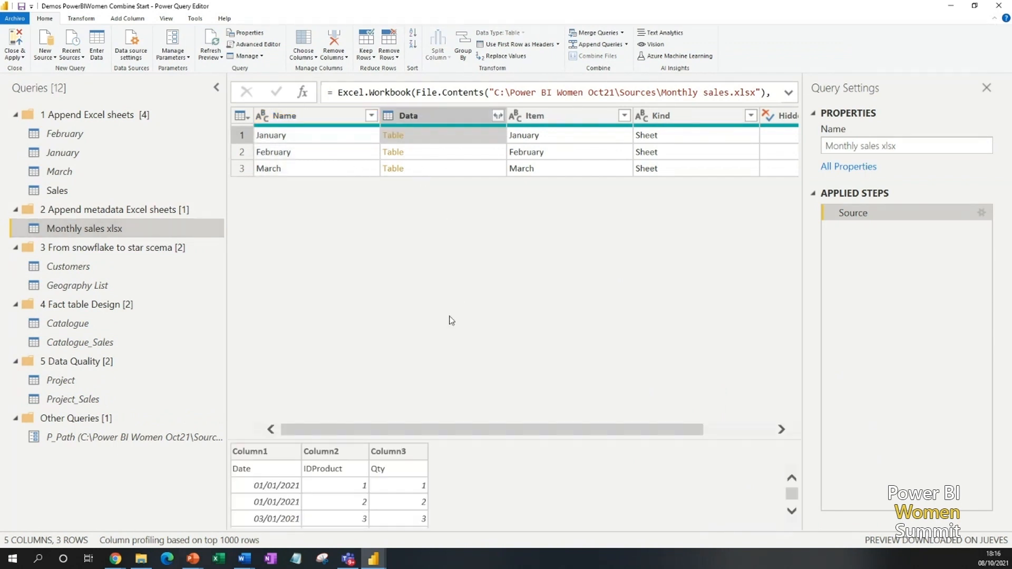
pyautogui.moveTo(457, 440); pyautogui.dragTo(448, 152)
pyautogui.click(445, 151)
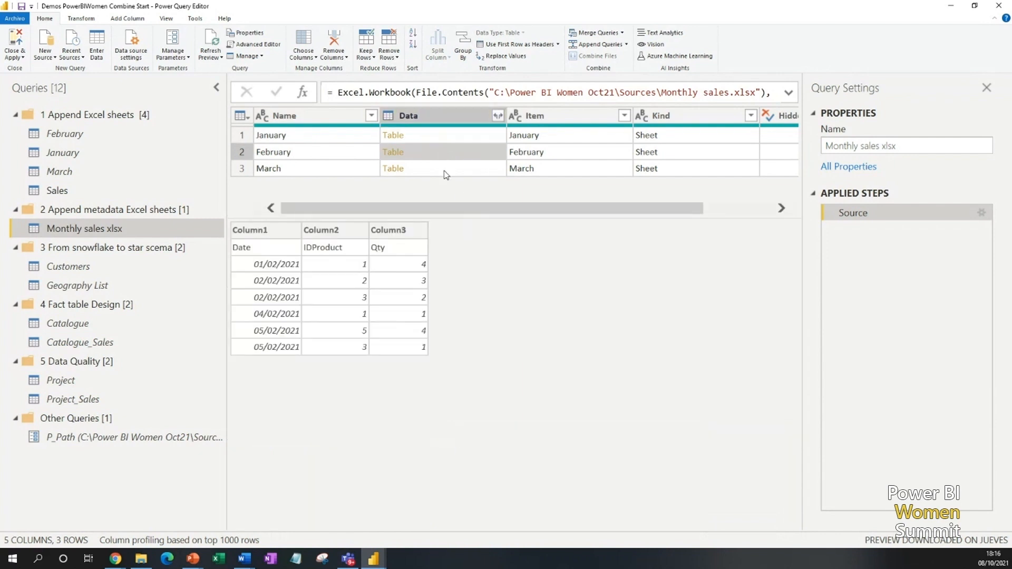
pyautogui.click(445, 173)
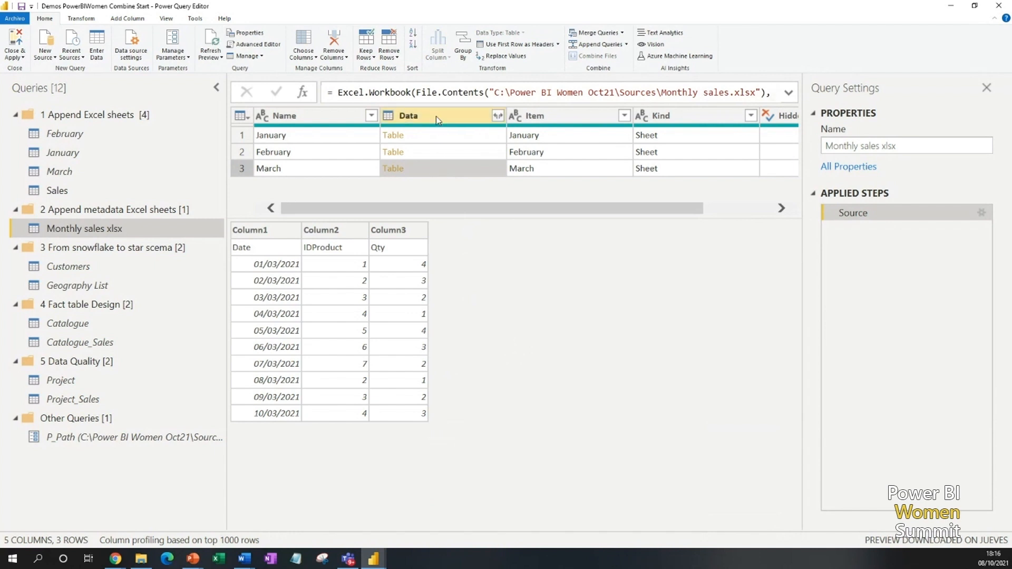
# Keep only the Data column in the Monthly sales xlsx query.
pyautogui.click(301, 42)
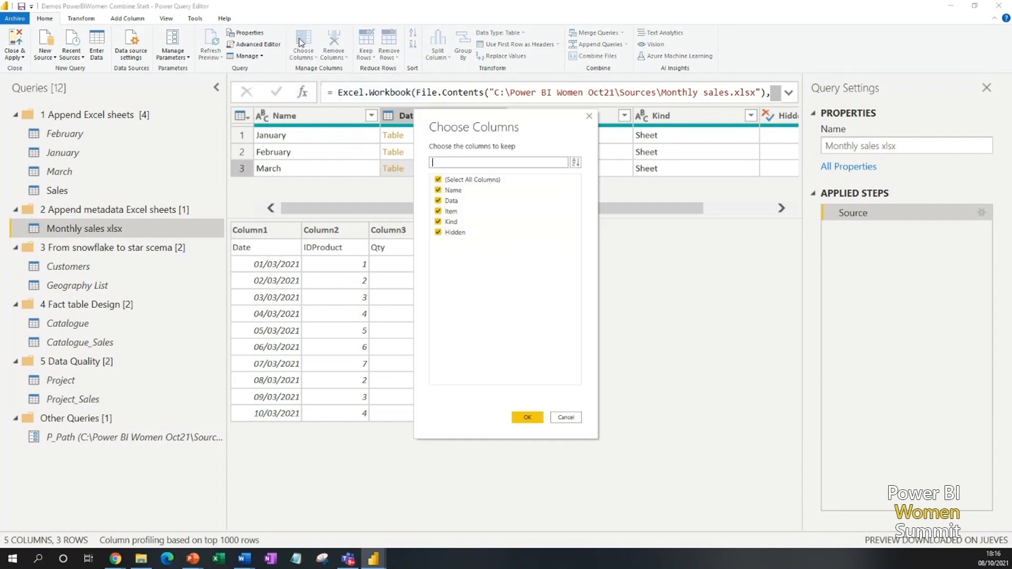
pyautogui.click(438, 180)
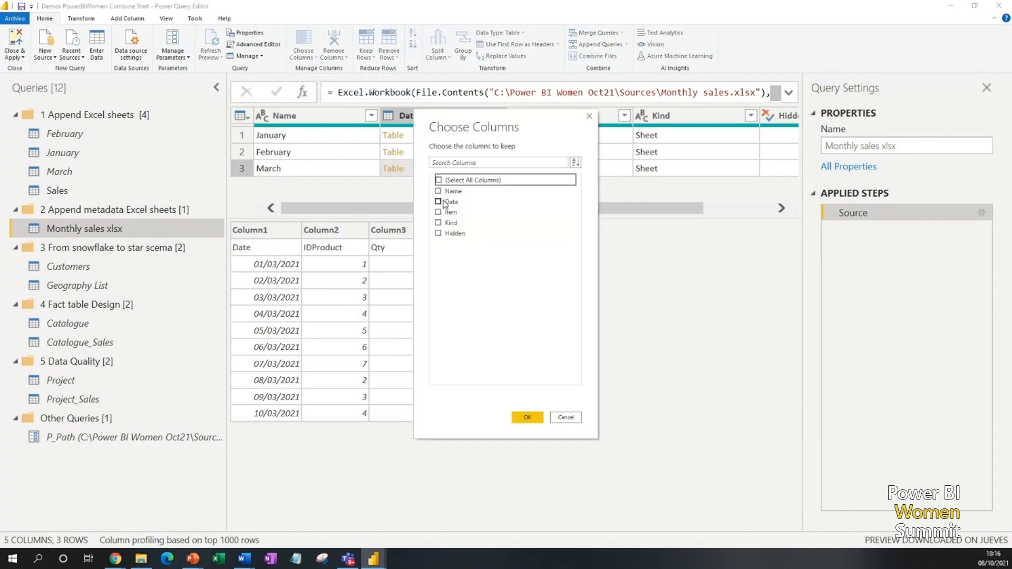
pyautogui.click(439, 200)
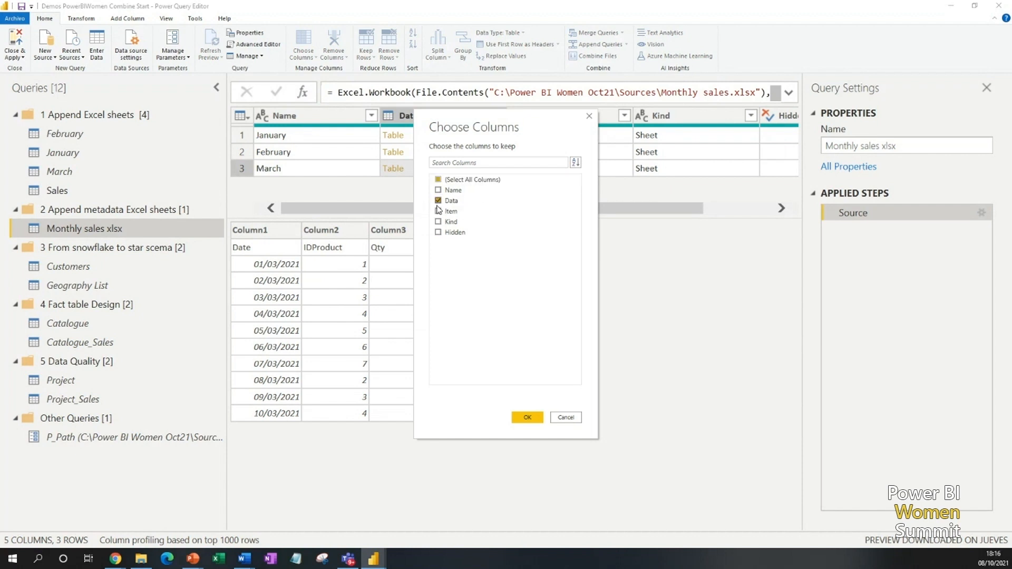
pyautogui.click(527, 418)
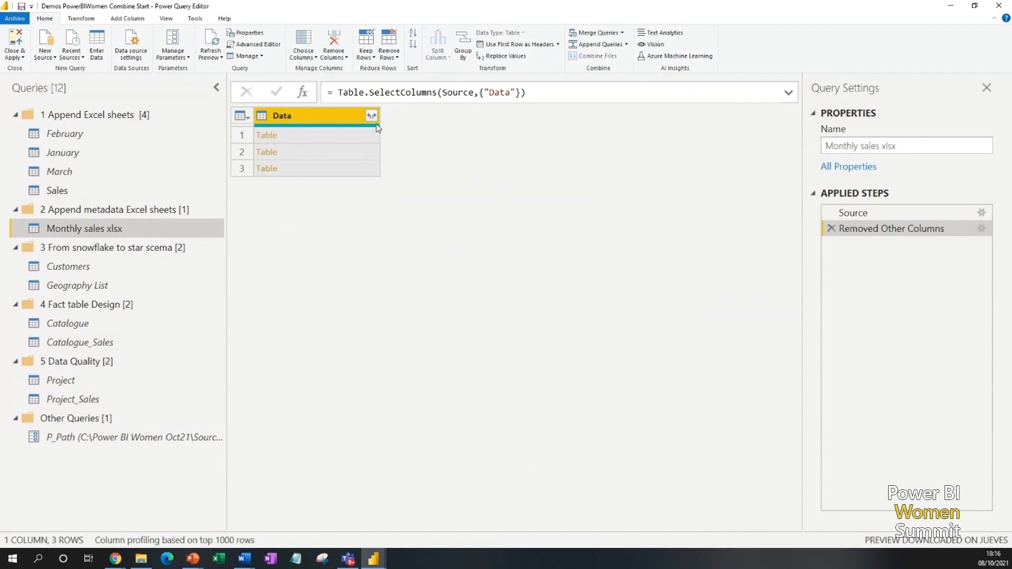
# Expand Column1 to Column3 from the nested Data tables without the original name prefix, and promote the first row to headers.
pyautogui.click(372, 115)
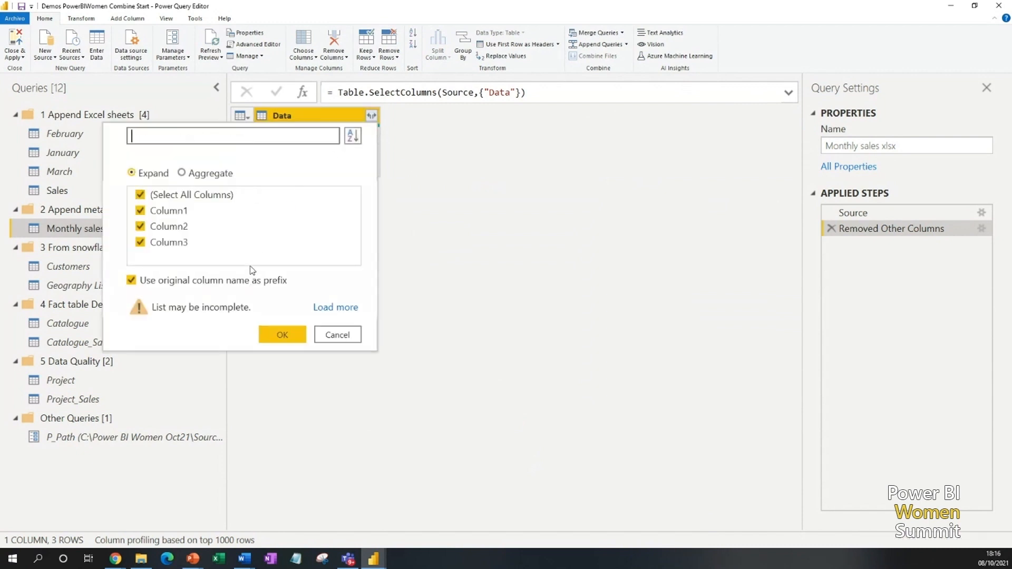
pyautogui.click(132, 280)
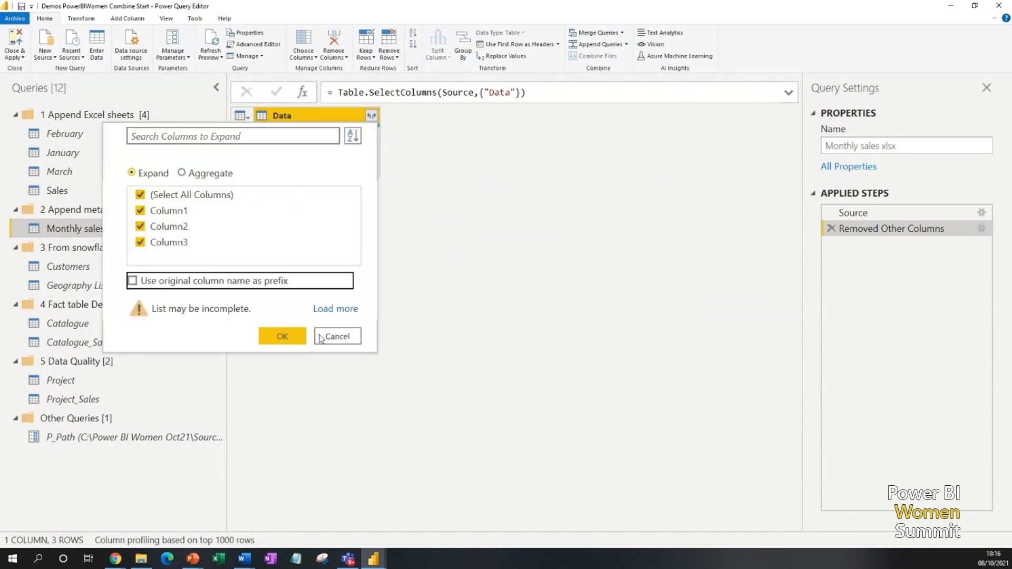
pyautogui.click(283, 336)
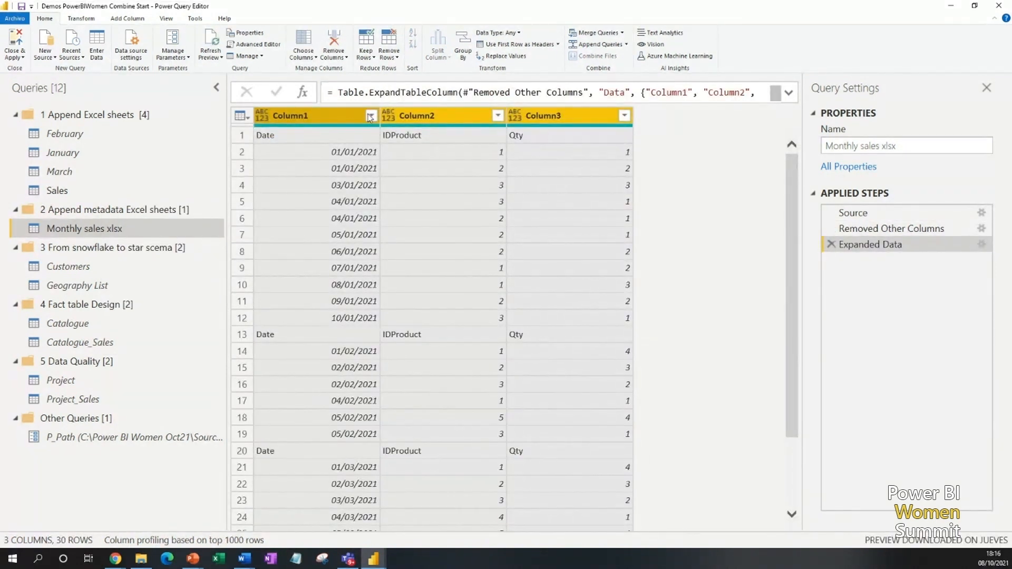
pyautogui.click(84, 18)
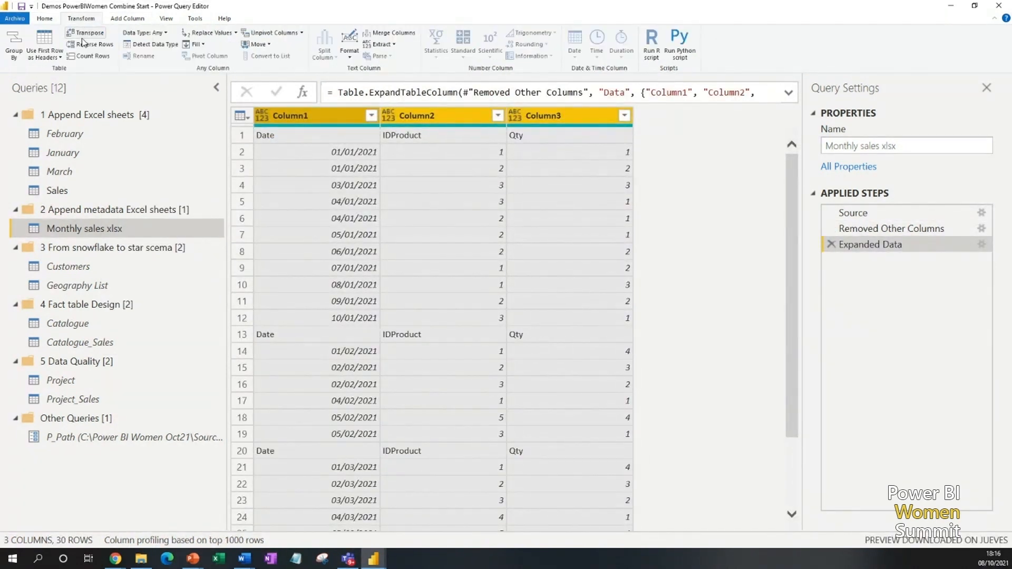
pyautogui.click(46, 38)
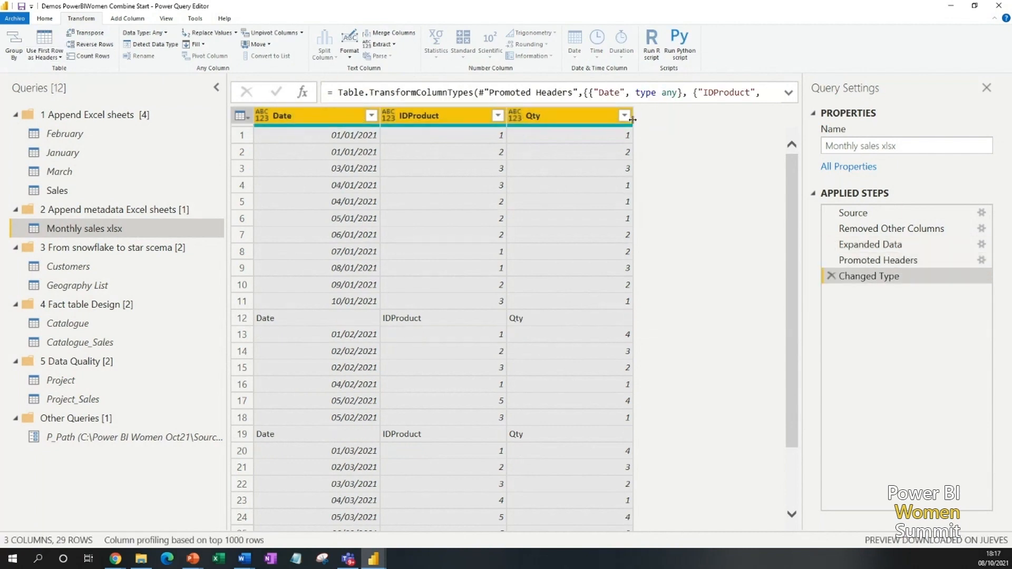
# Filter the repeated header rows out of the Monthly sales xlsx query by excluding the value Qty from the Qty column.
pyautogui.click(624, 116)
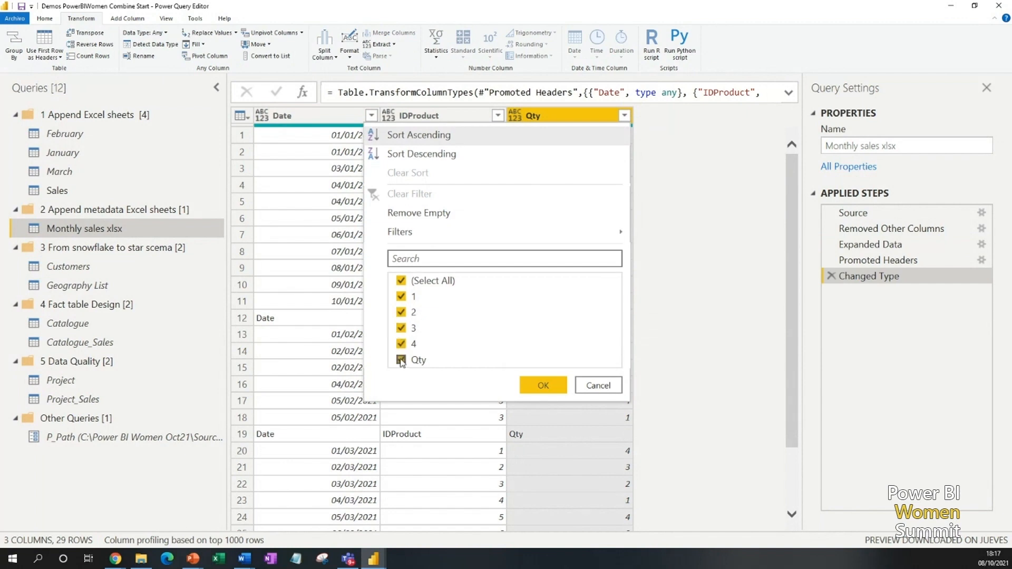
pyautogui.click(400, 360)
pyautogui.click(543, 385)
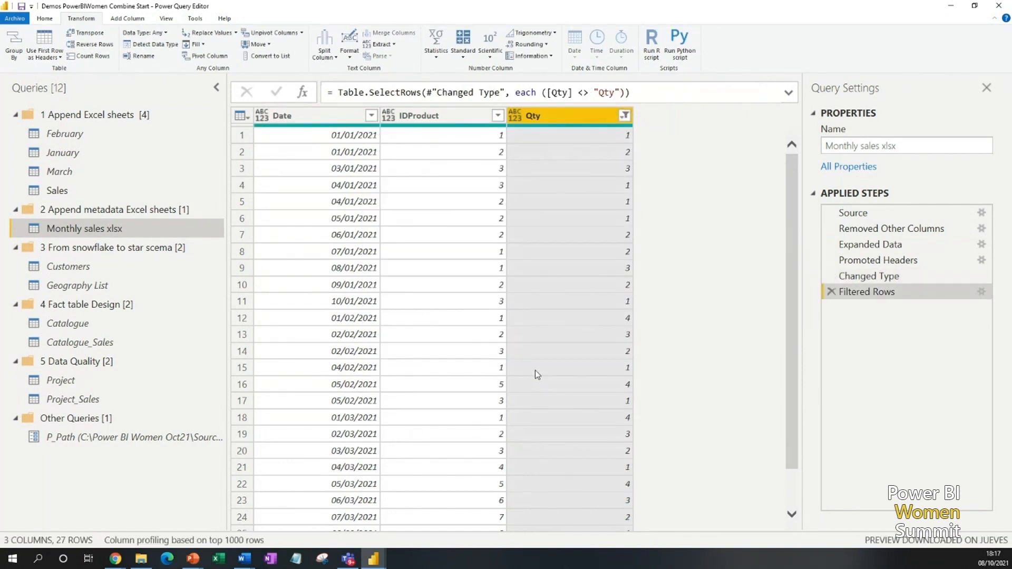
# Detect the data types of the Date, IDProduct and Qty columns together.
pyautogui.click(364, 116)
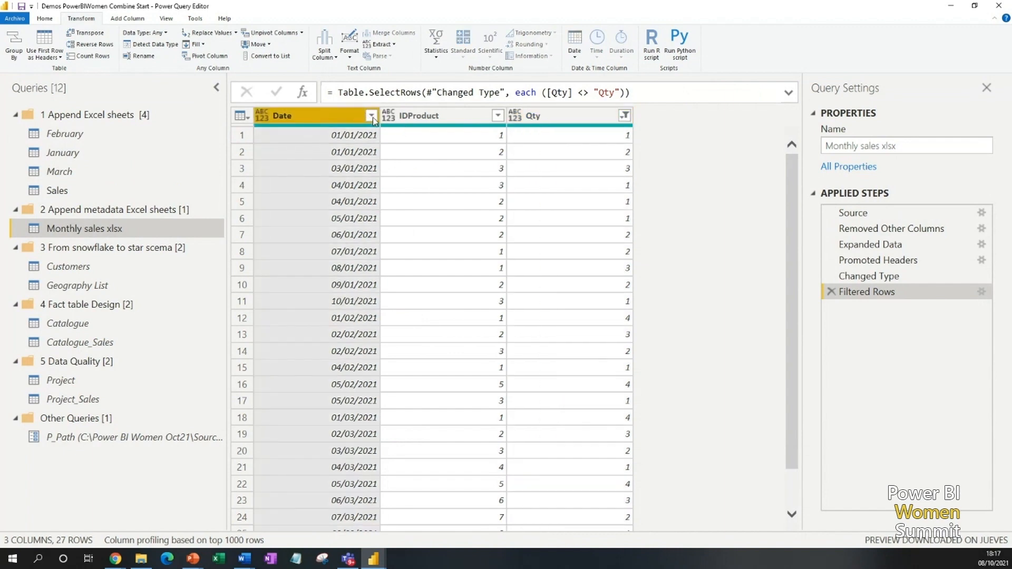
pyautogui.keyDown('shift'); pyautogui.click(577, 116); pyautogui.keyUp('shift')
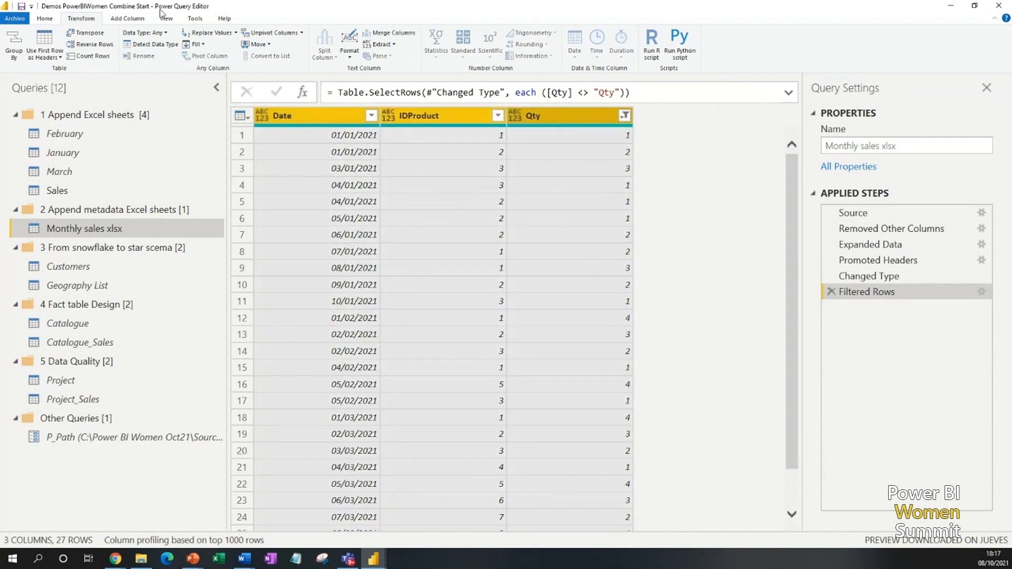
pyautogui.click(148, 48)
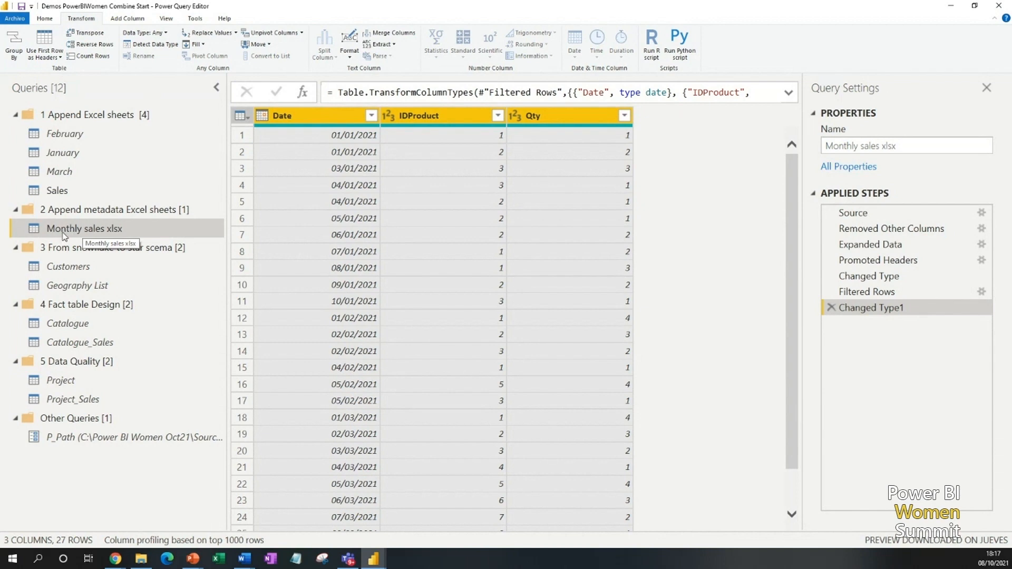
# Examine the columns of the Customers and Geography List queries, including the GeographyKey they share.
pyautogui.click(88, 269)
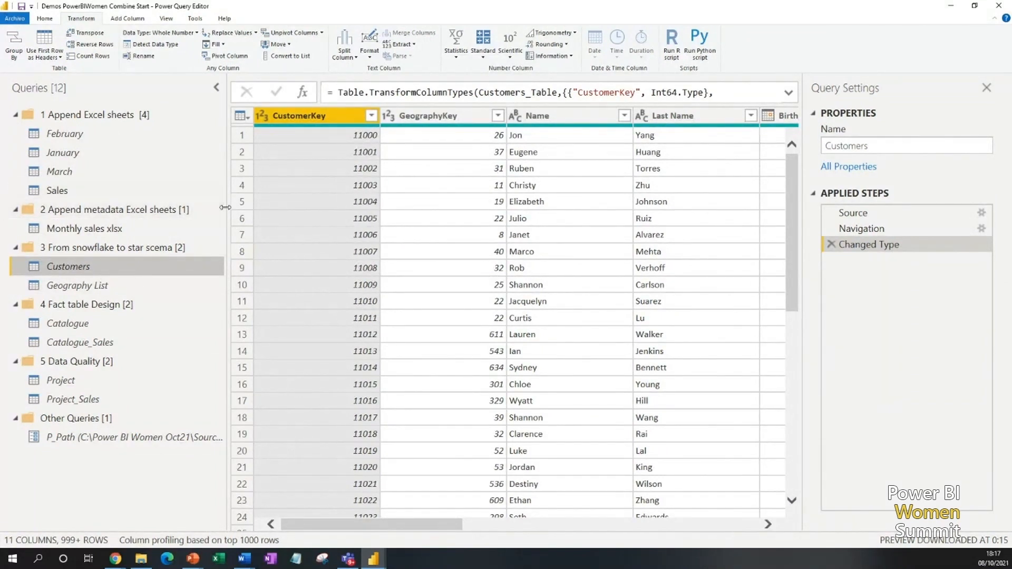
pyautogui.click(126, 285)
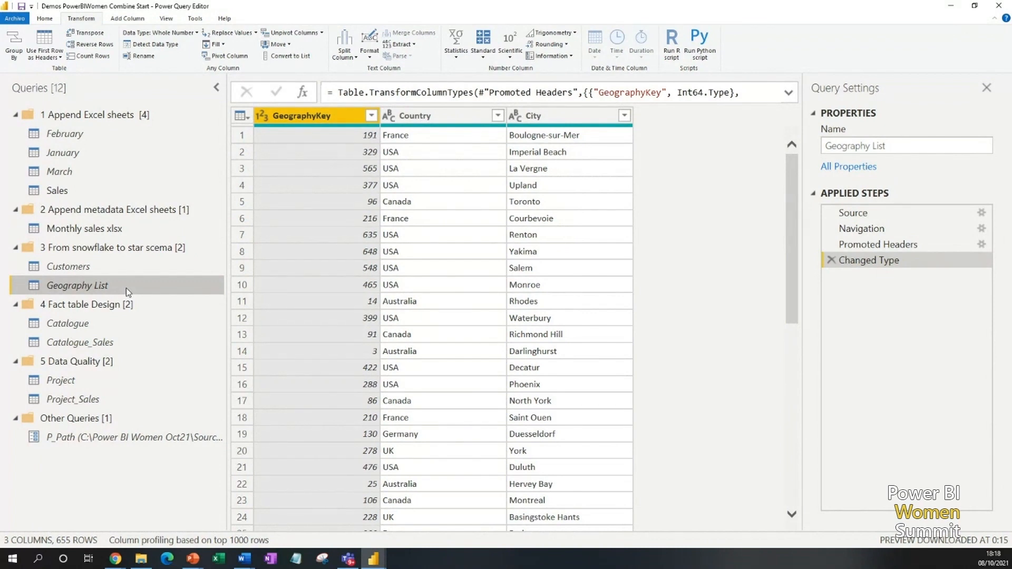
pyautogui.click(128, 267)
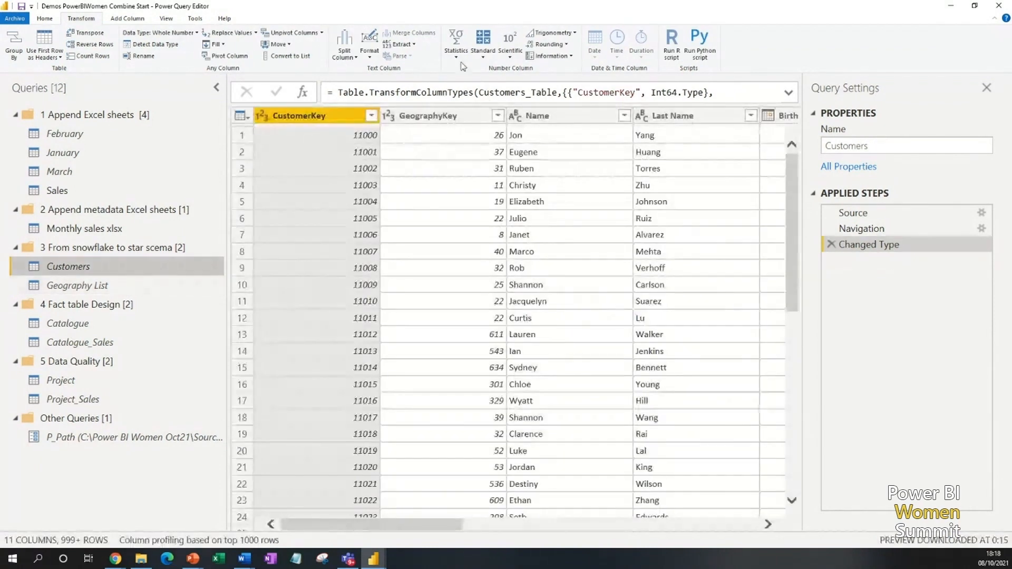
pyautogui.click(537, 116)
pyautogui.click(681, 116)
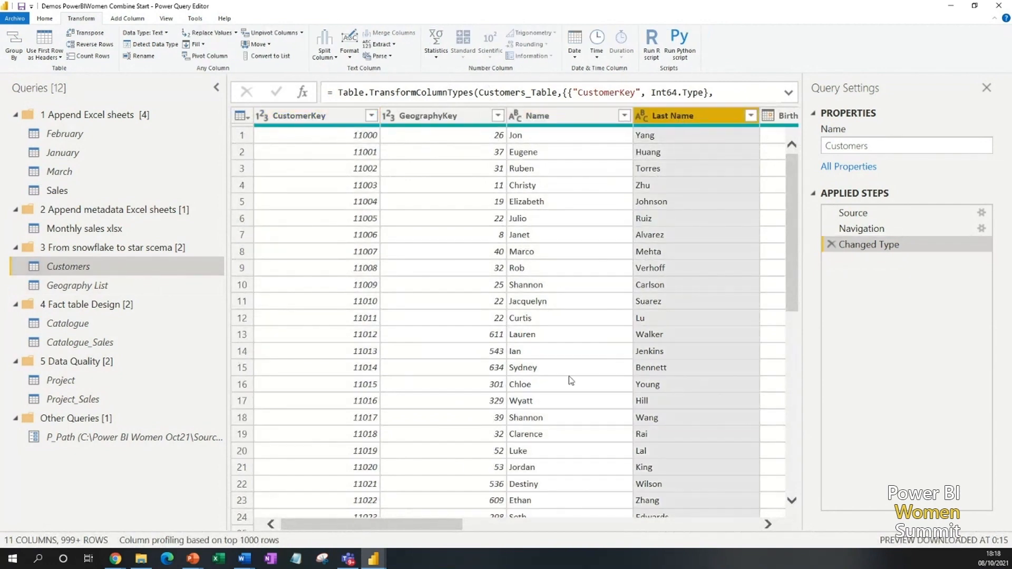
pyautogui.moveTo(383, 523); pyautogui.dragTo(586, 522)
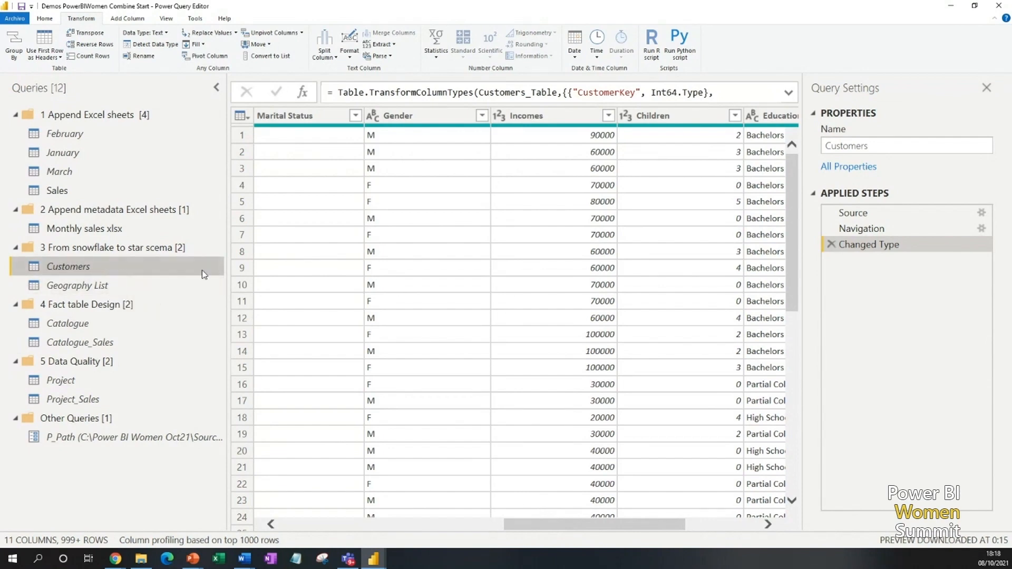
# Merge Customers with Geography List as a new query, matching on GeographyKey with a Left Outer join.
pyautogui.click(46, 19)
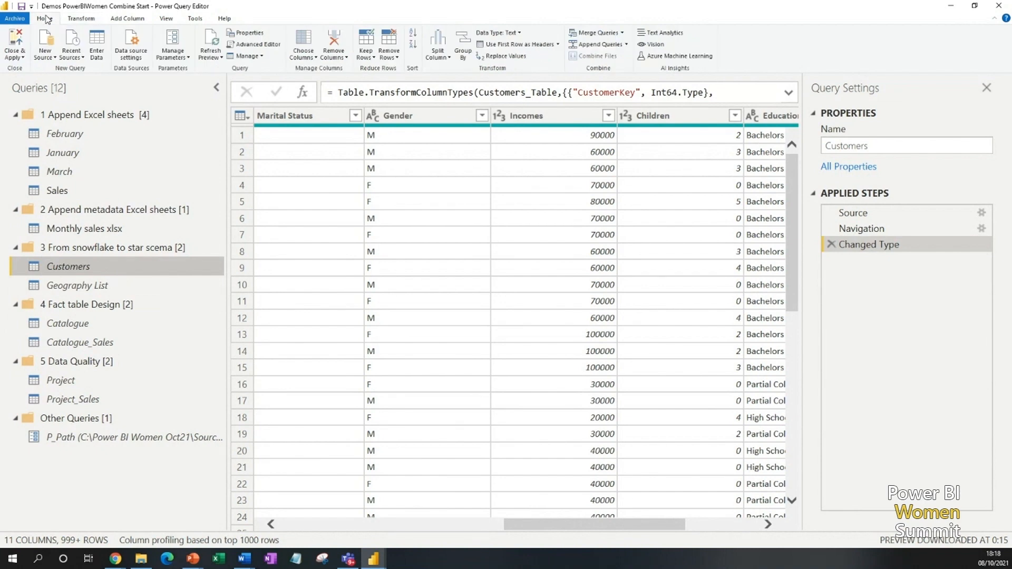
pyautogui.click(622, 34)
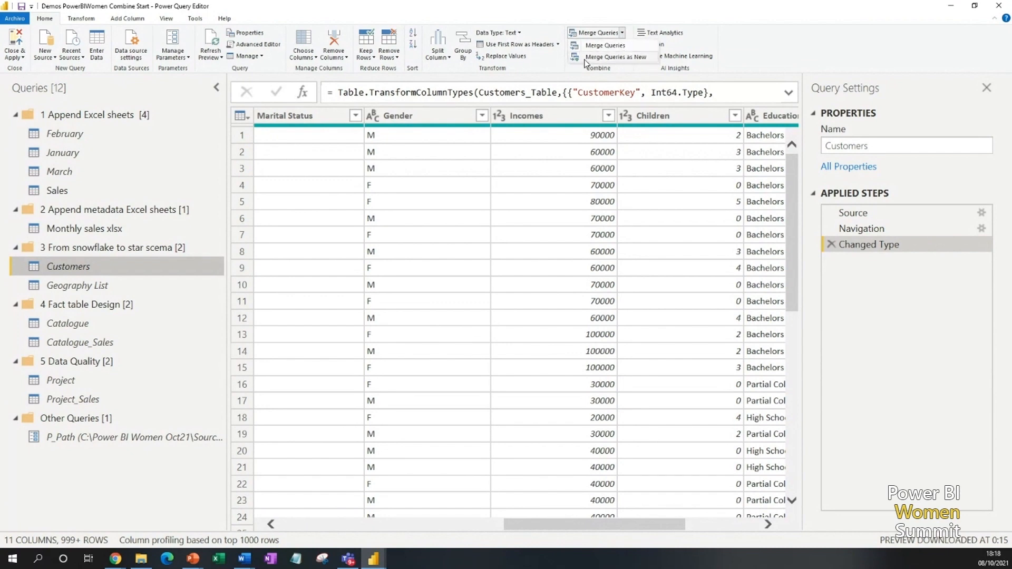
pyautogui.click(628, 58)
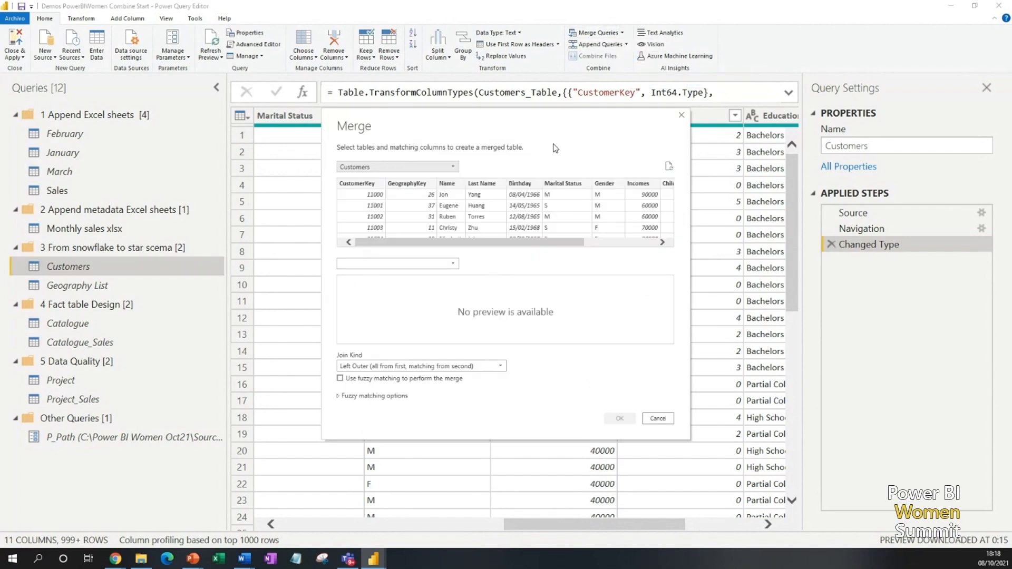
pyautogui.click(454, 166)
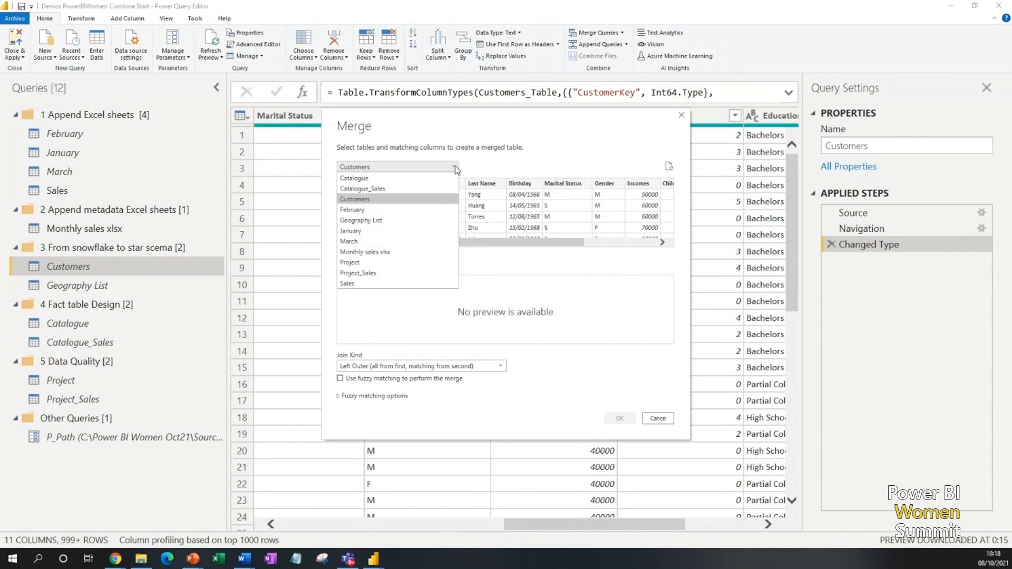
pyautogui.click(379, 199)
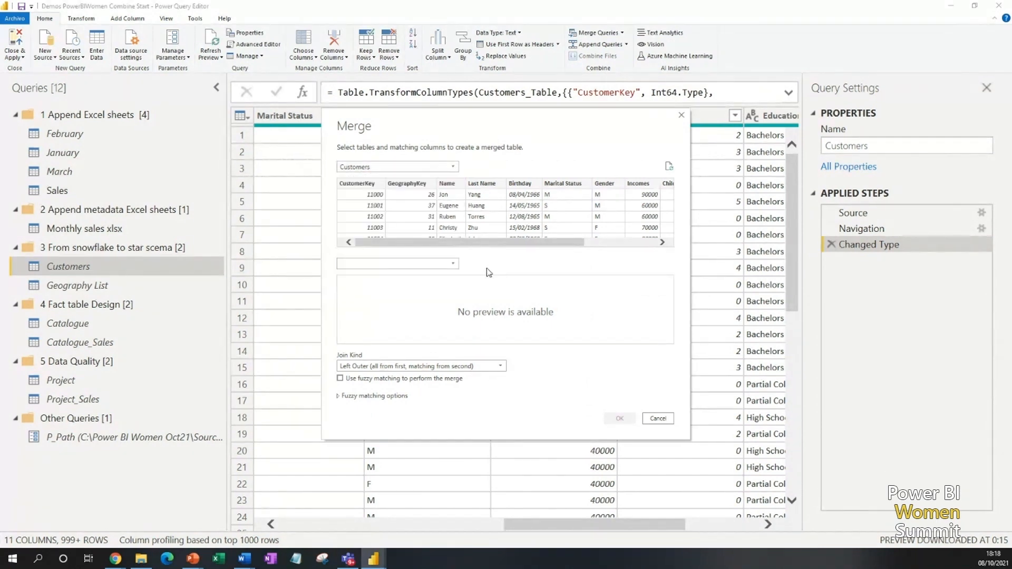
pyautogui.click(422, 263)
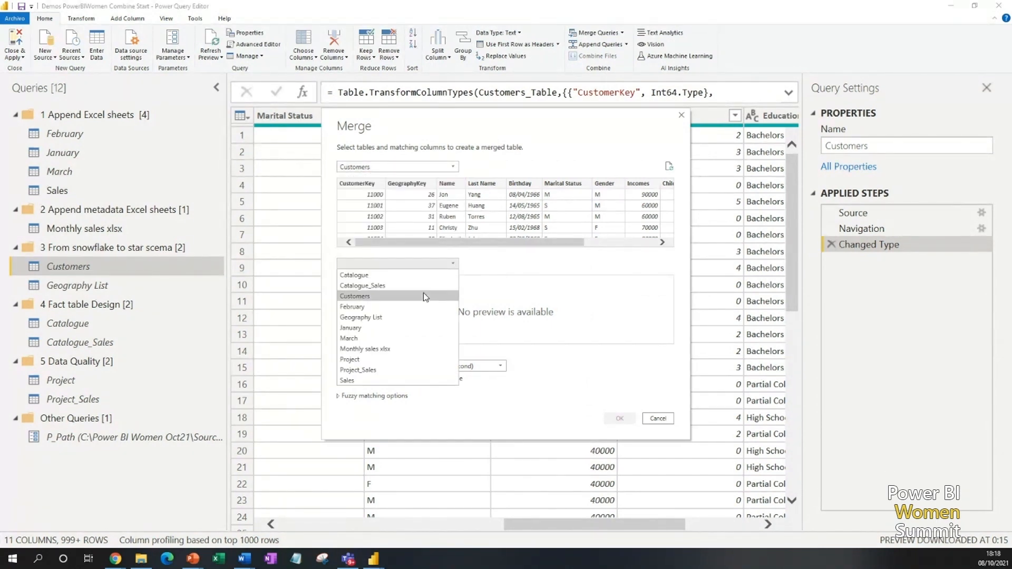
pyautogui.click(410, 318)
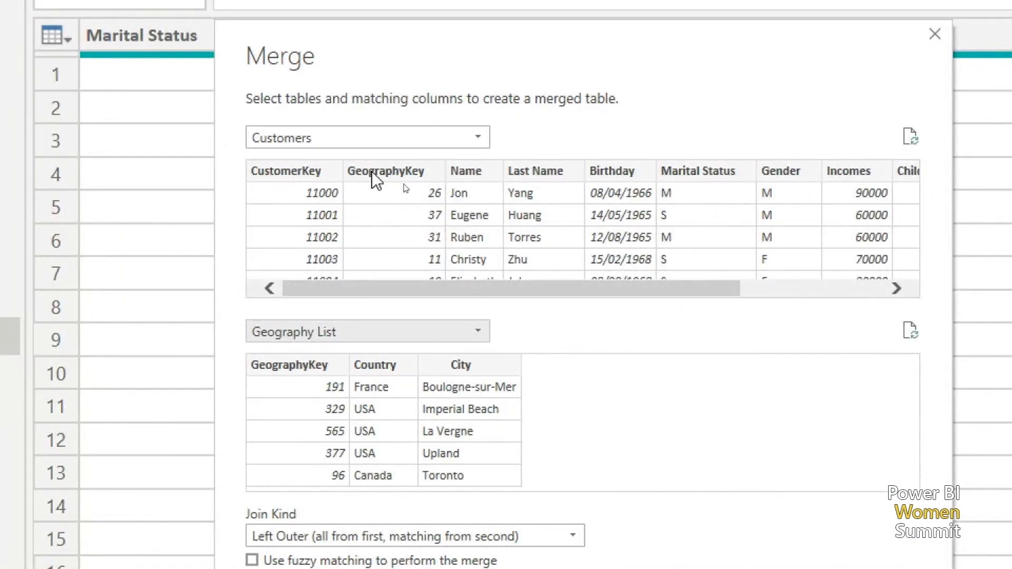
pyautogui.click(406, 185)
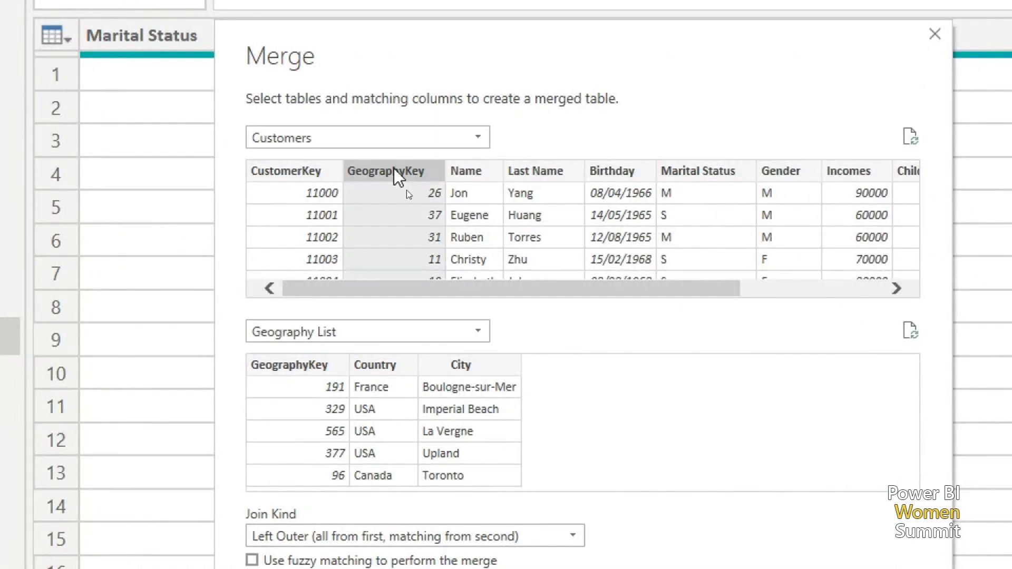
pyautogui.click(284, 370)
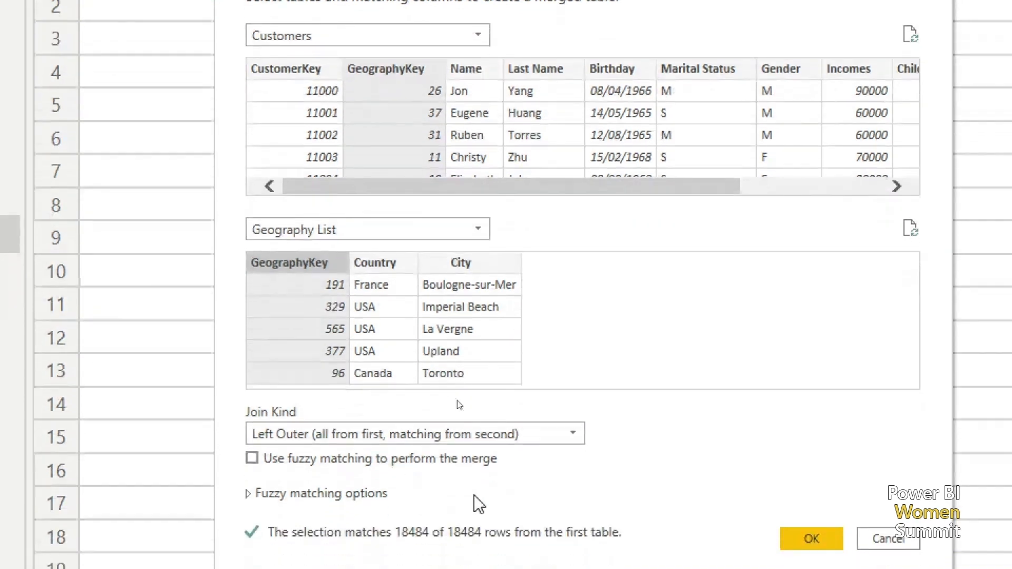
pyautogui.click(811, 496)
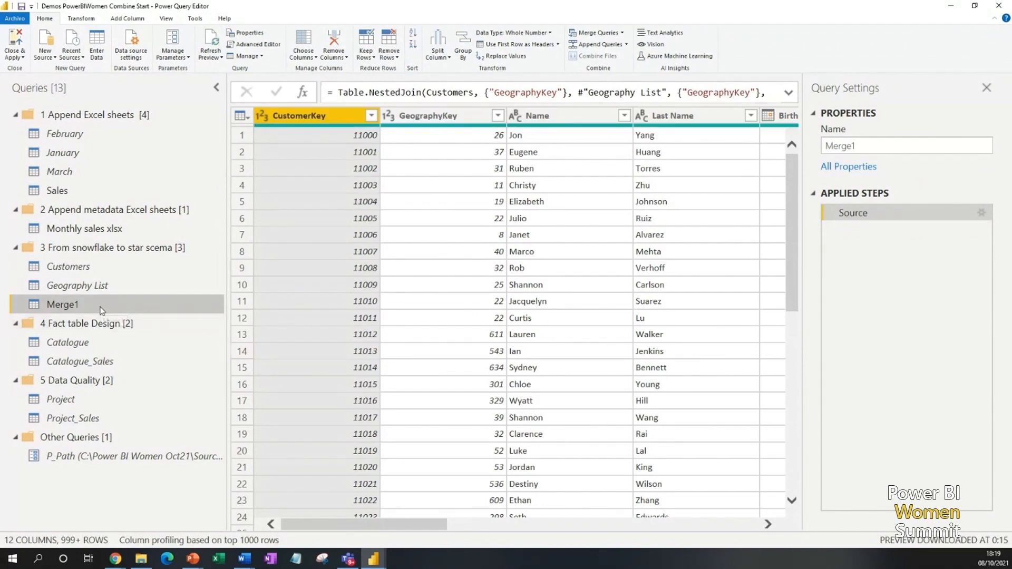
# Rename the merged query as Final Customer.
pyautogui.doubleClick(100, 306)
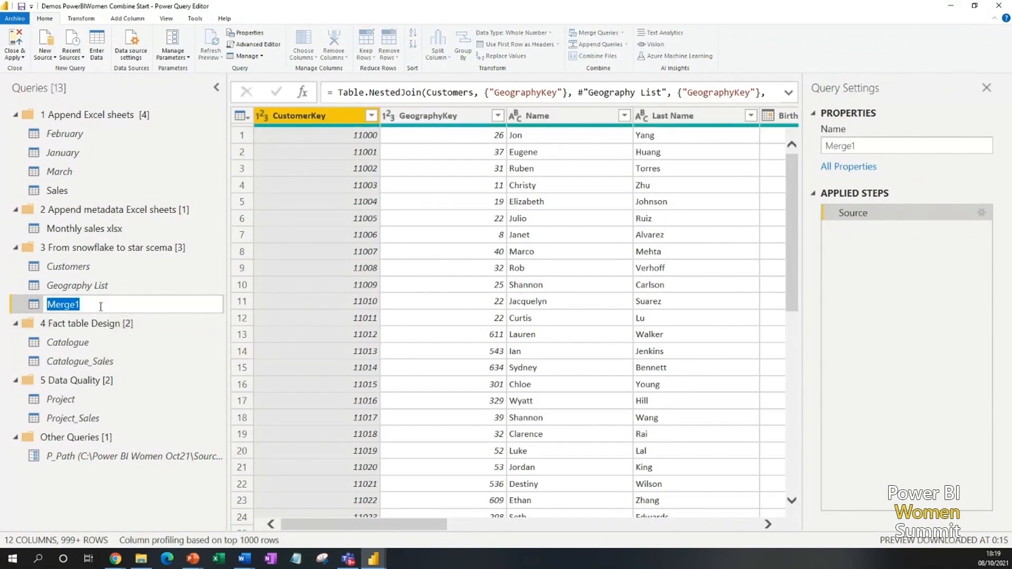
pyautogui.write('Final Customer')
pyautogui.press('Return')
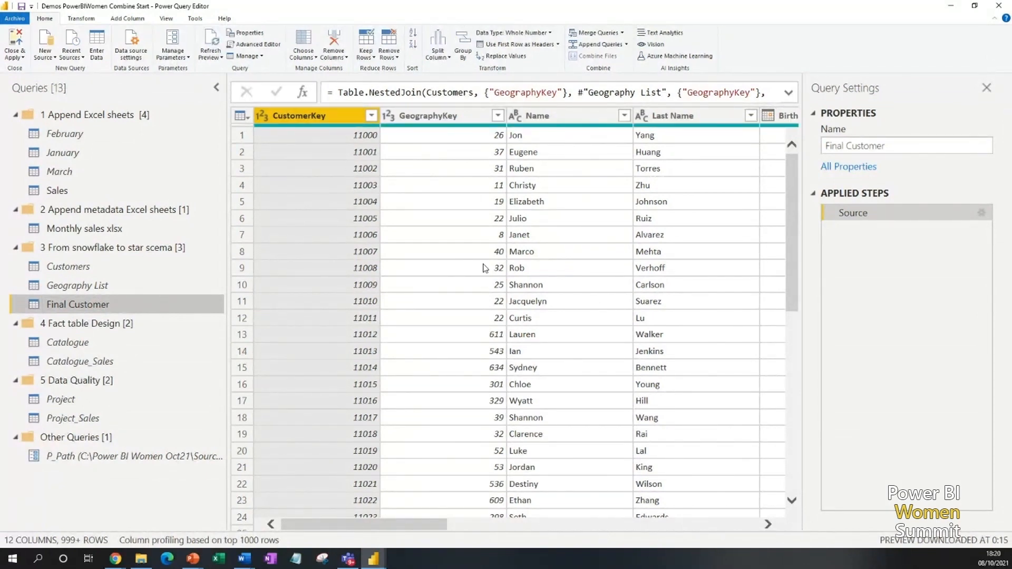
# Preview the nested Geography List tables of the first two rows in the Final Customer query.
pyautogui.moveTo(329, 530); pyautogui.dragTo(709, 542)
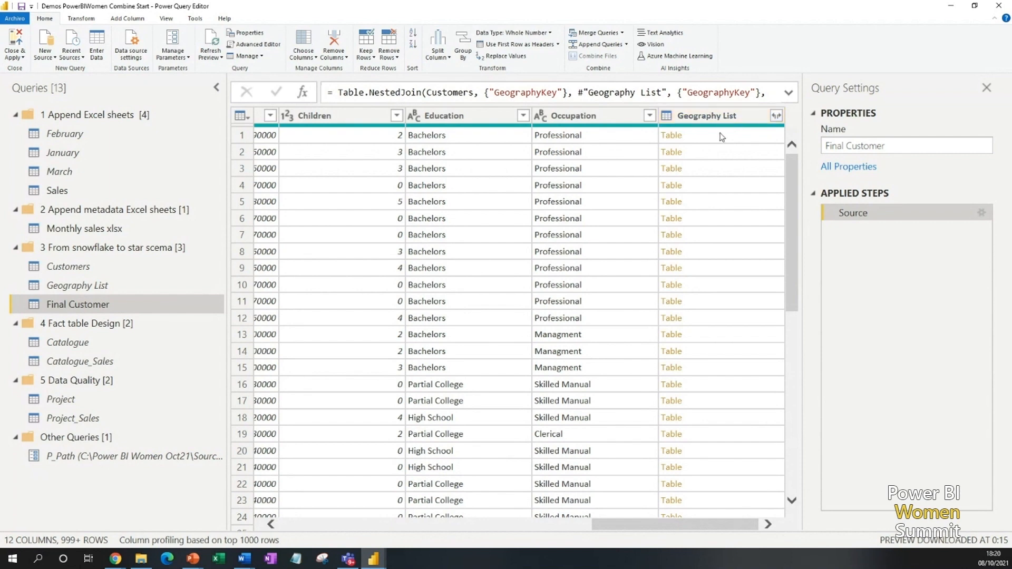
pyautogui.click(725, 139)
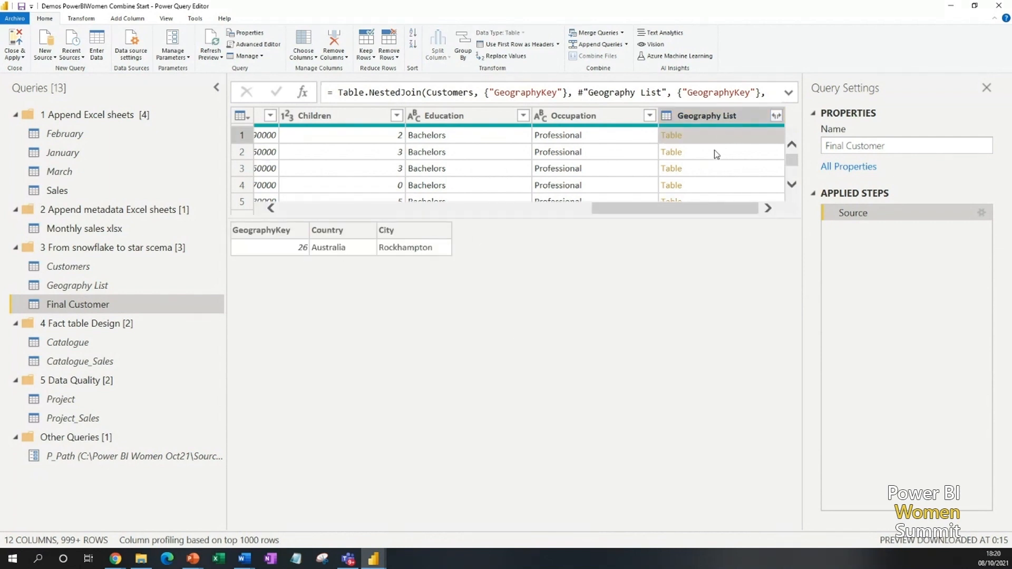
pyautogui.click(716, 152)
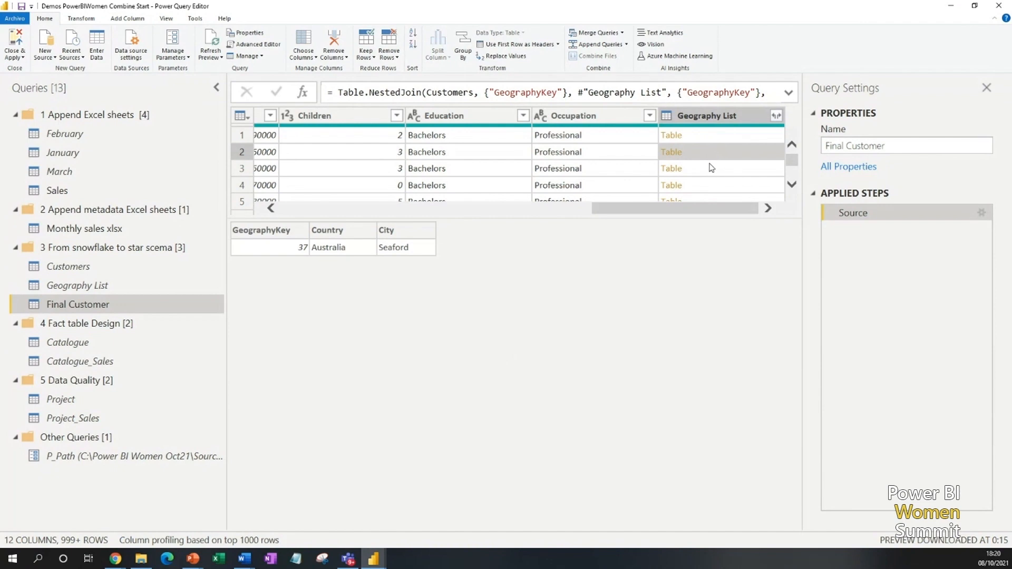
# Expand only Country and City from the Geography List column of Final Customer, without the original column name as prefix.
pyautogui.click(777, 116)
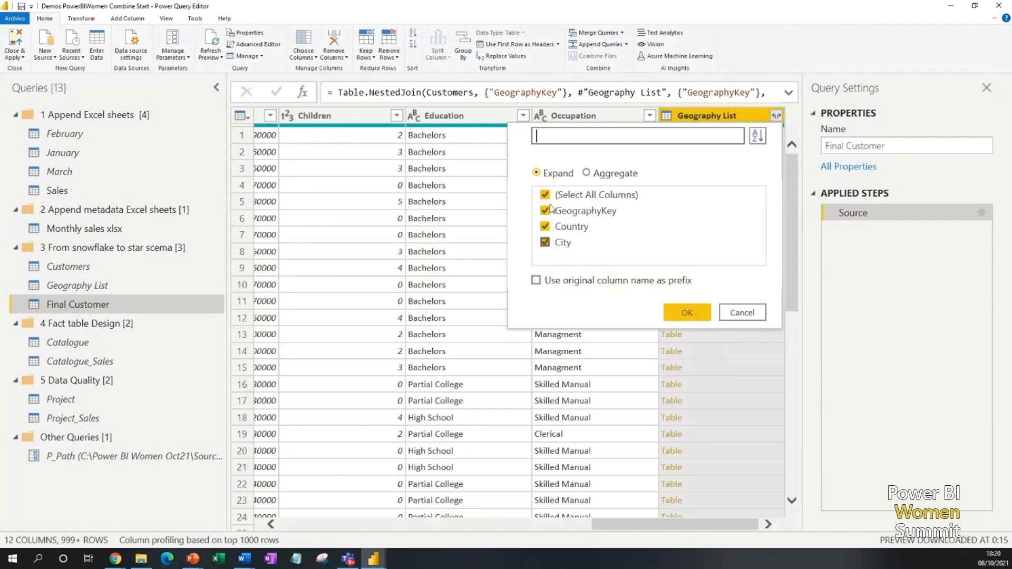
pyautogui.click(545, 196)
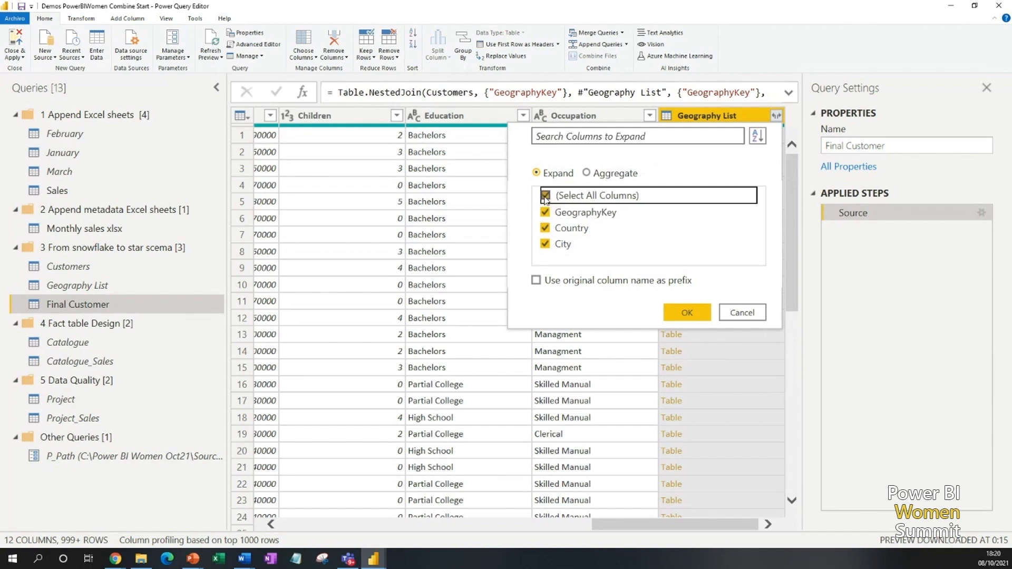
pyautogui.click(546, 229)
pyautogui.click(545, 244)
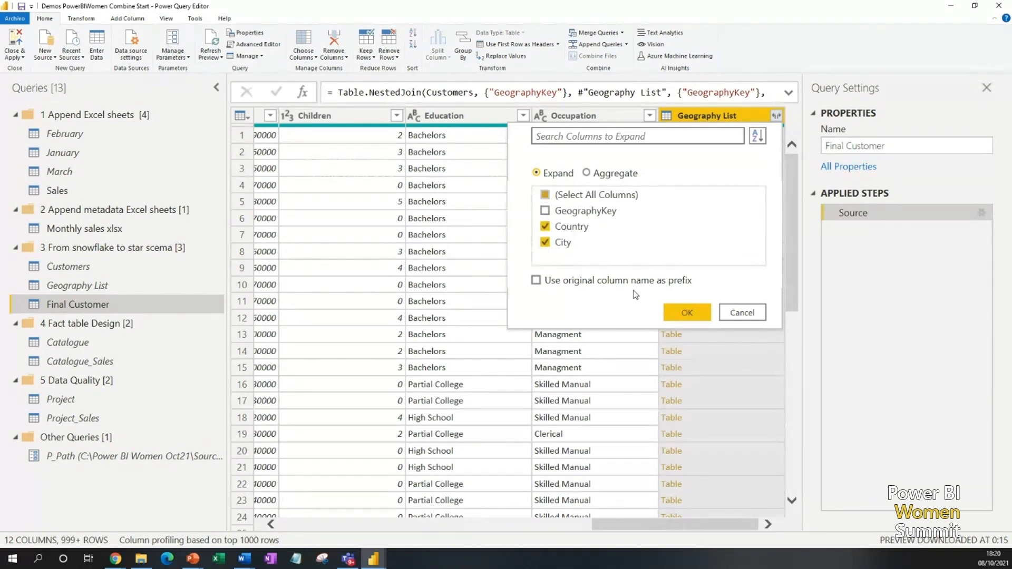
pyautogui.click(684, 314)
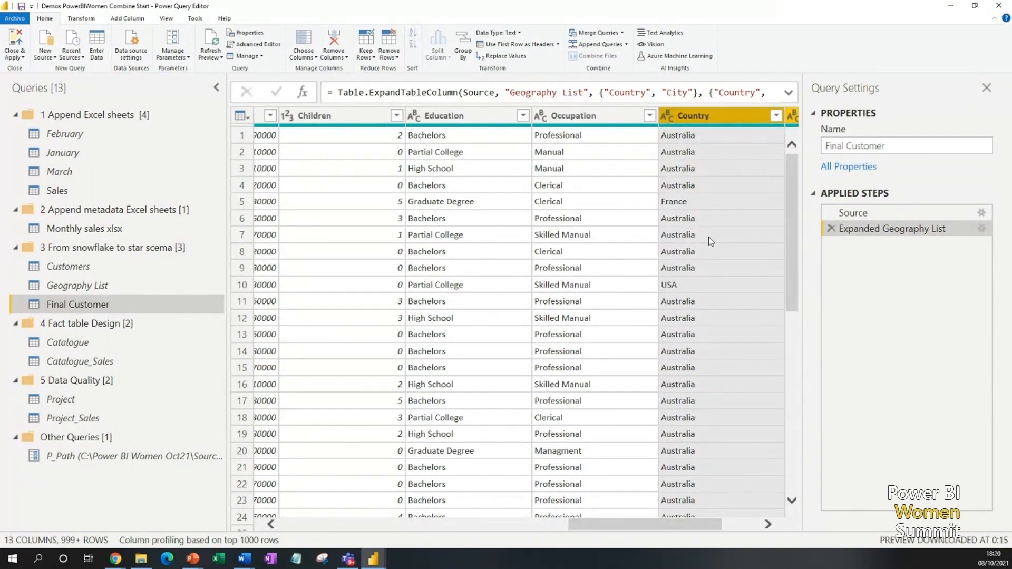
pyautogui.moveTo(612, 527); pyautogui.dragTo(696, 529)
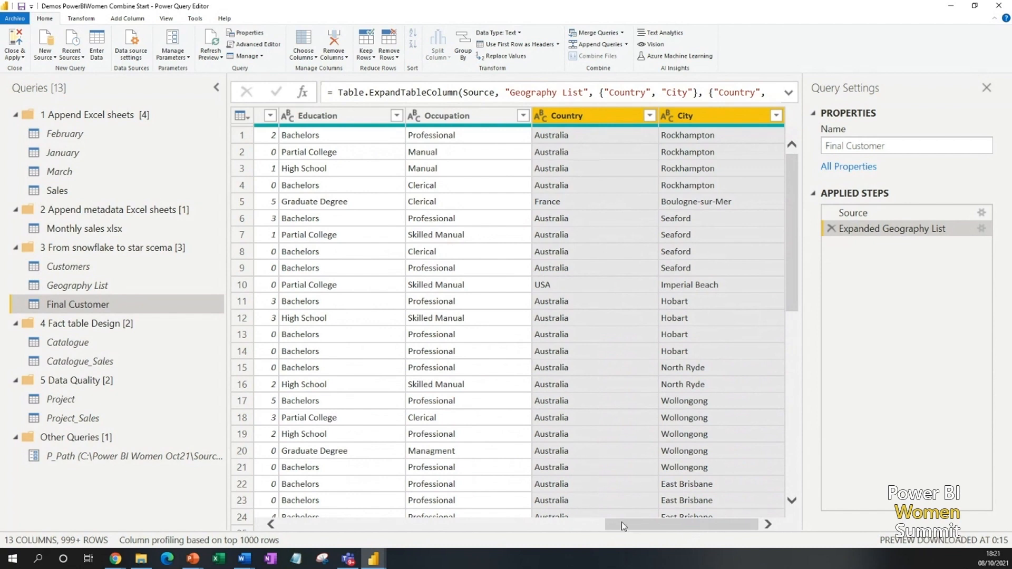
# Remove the GeographyKey column from the Final Customer query.
pyautogui.moveTo(622, 523); pyautogui.dragTo(289, 508)
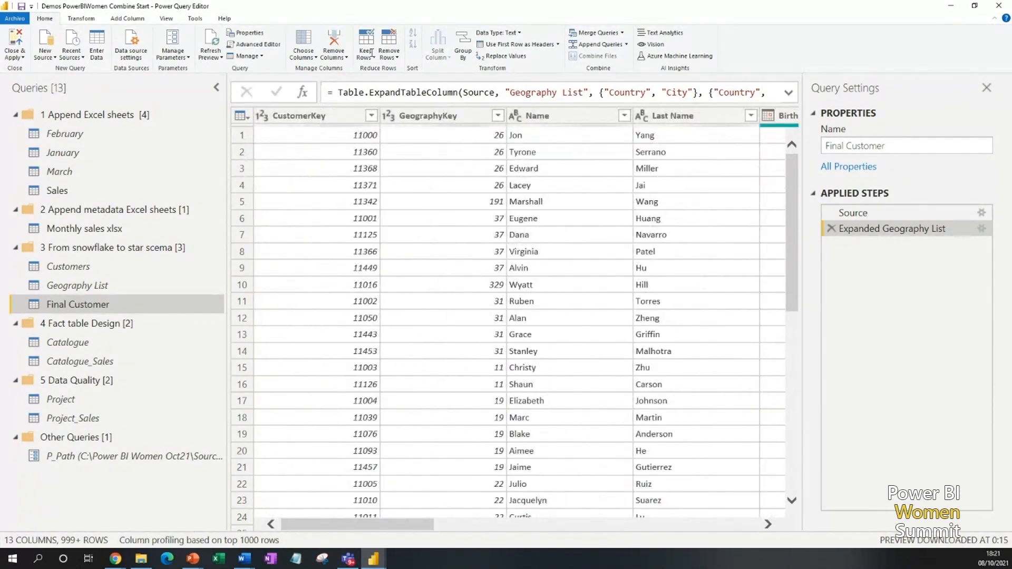
pyautogui.click(437, 116)
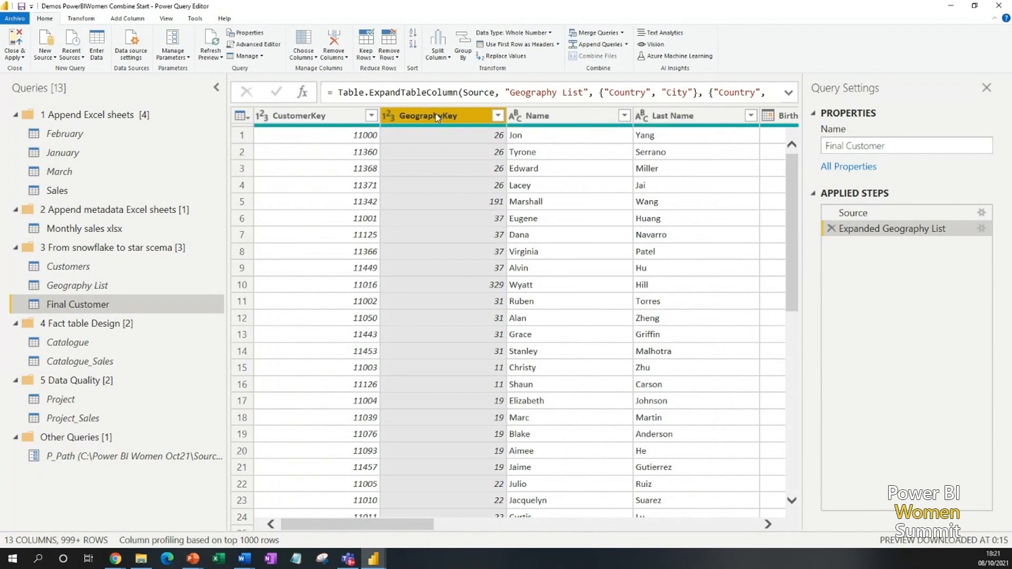
pyautogui.rightClick(438, 118)
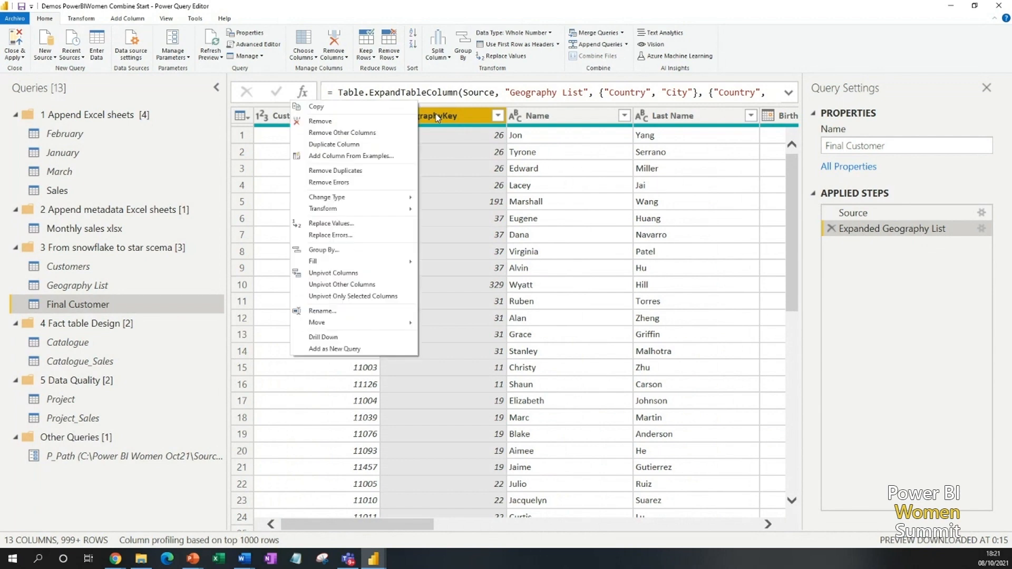
pyautogui.click(337, 121)
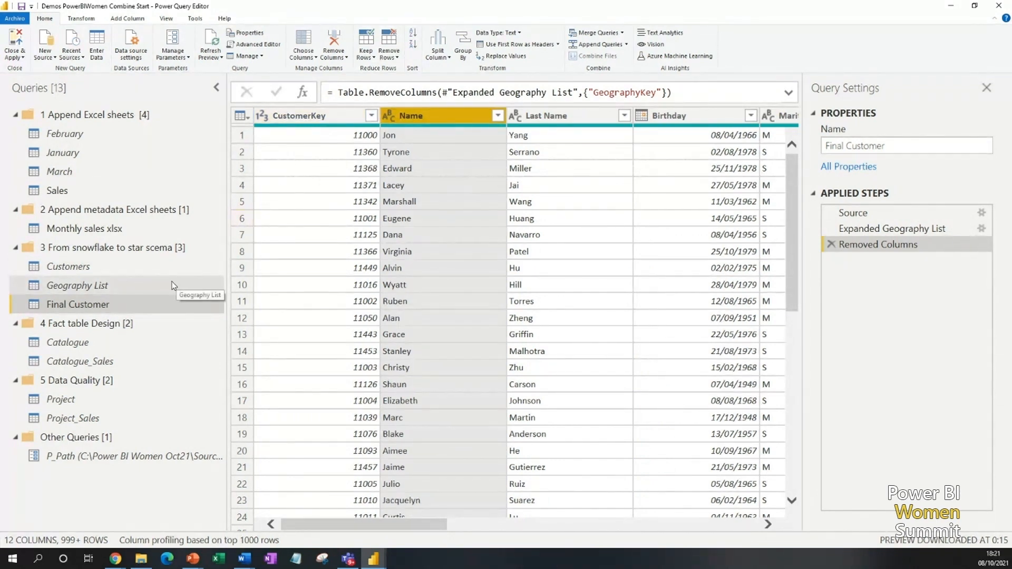
# Review the Product and Country columns of Catalogue_Sales, and remove duplicate Product and Country combinations from the Catalogue query.
pyautogui.click(103, 361)
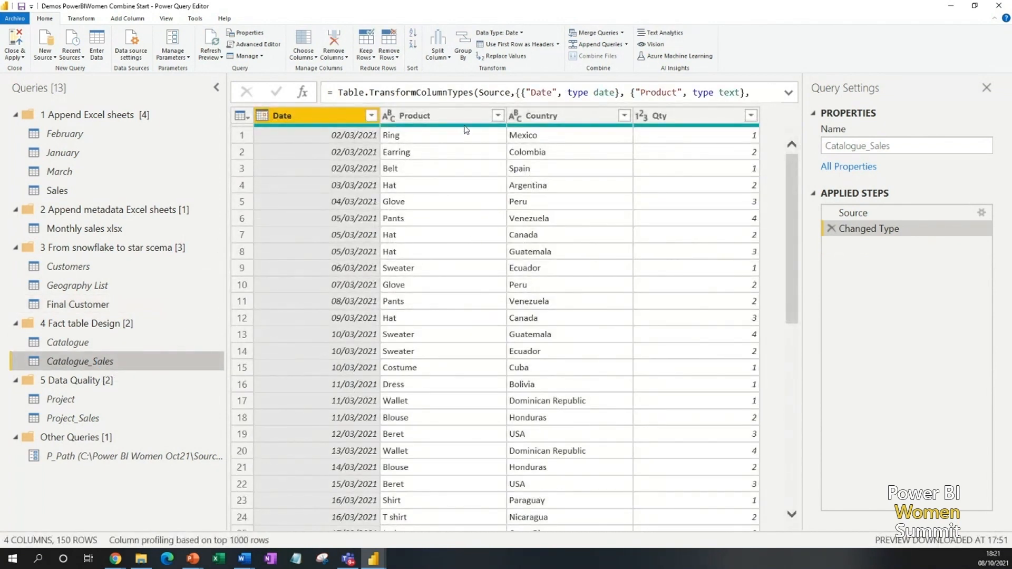
pyautogui.click(455, 114)
pyautogui.click(553, 116)
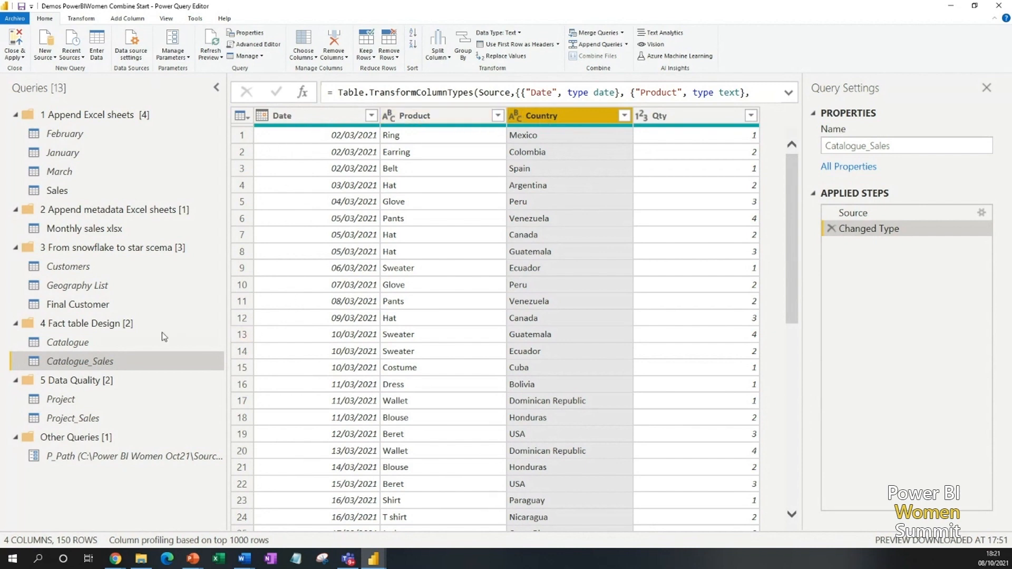
pyautogui.click(112, 340)
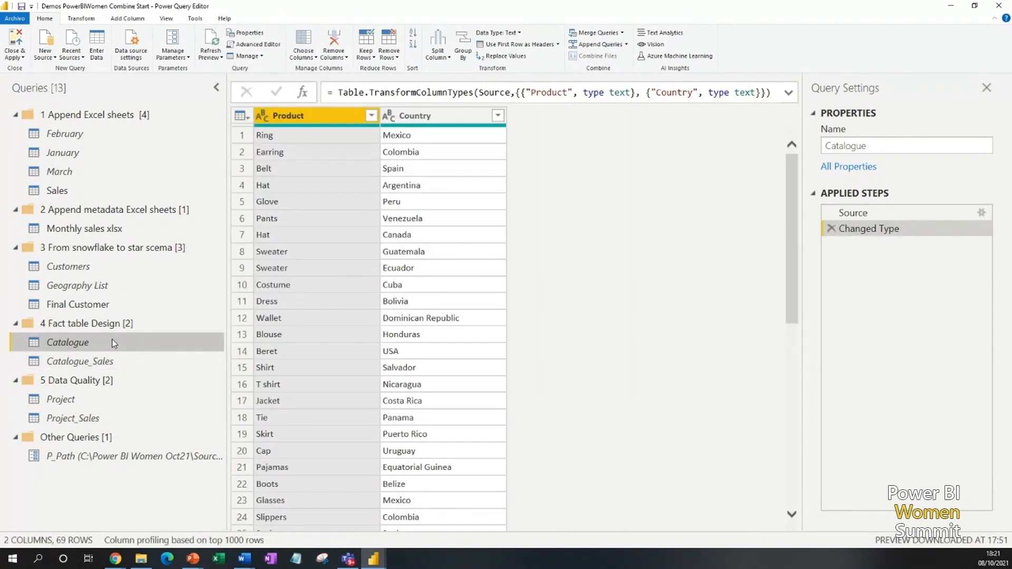
pyautogui.moveTo(393, 129)
pyautogui.keyDown('ctrl'); pyautogui.click(416, 117); pyautogui.keyUp('ctrl')
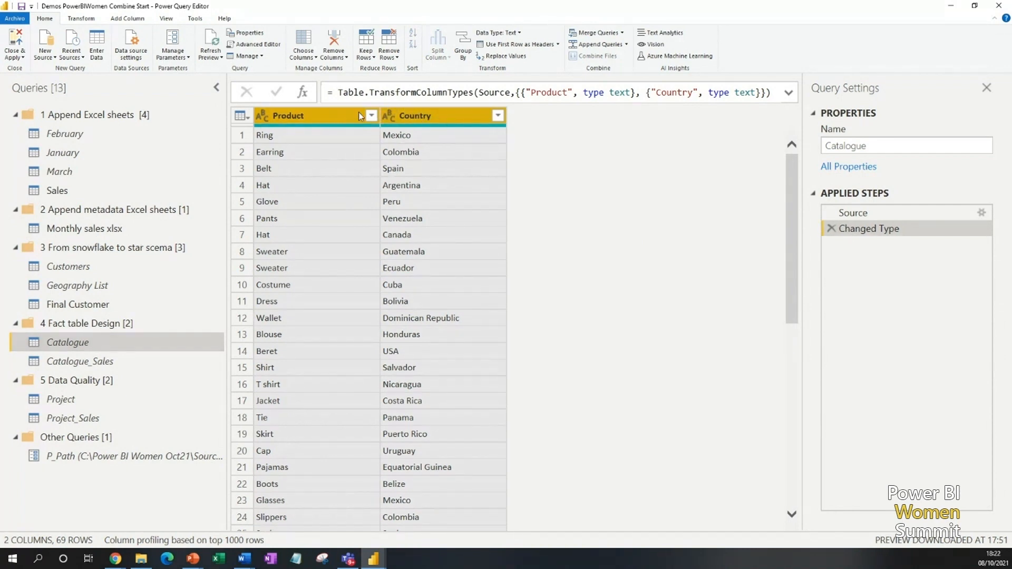
pyautogui.click(399, 58)
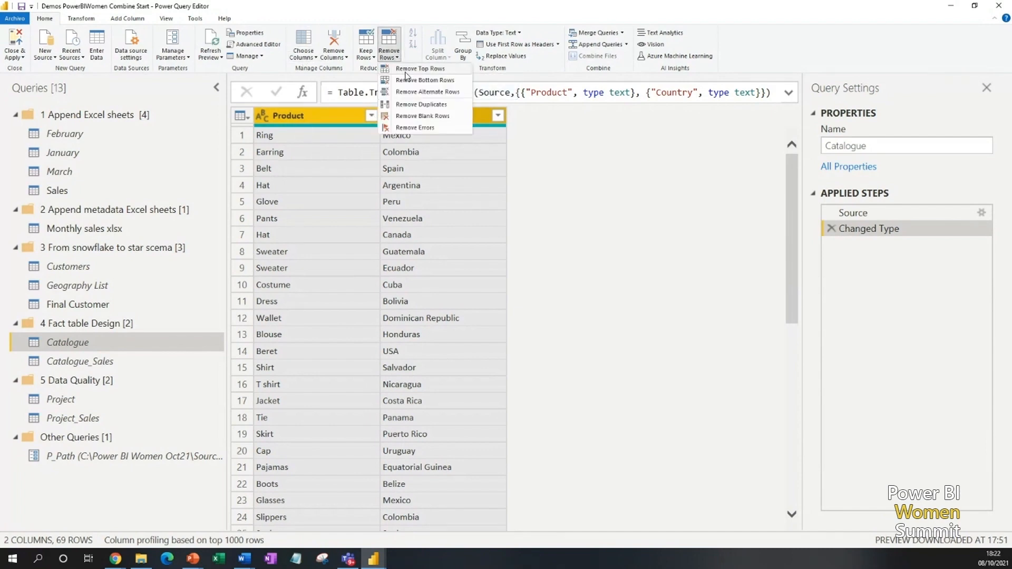
pyautogui.click(426, 104)
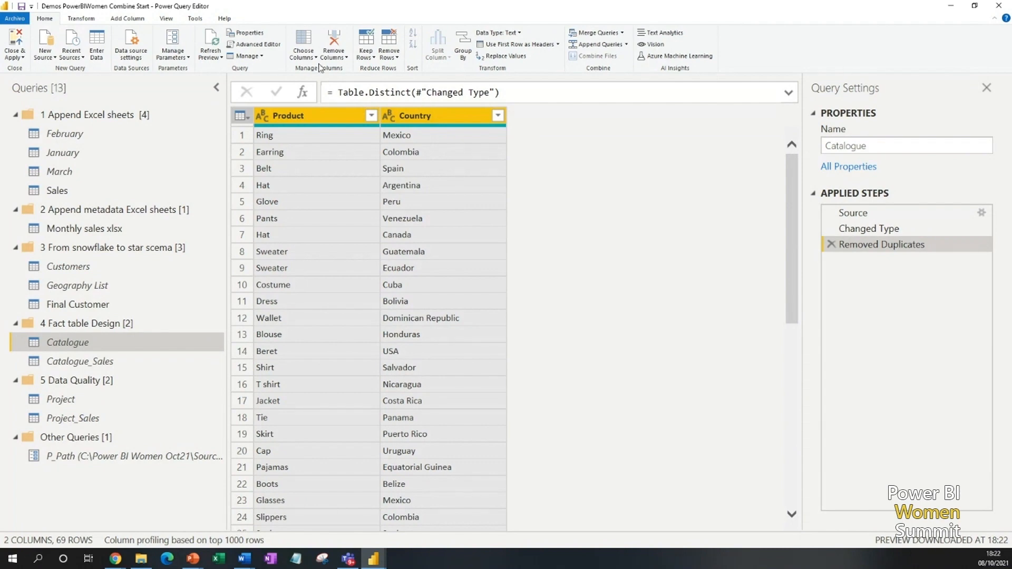
# Add an index column starting from 1 to the Catalogue query.
pyautogui.click(132, 22)
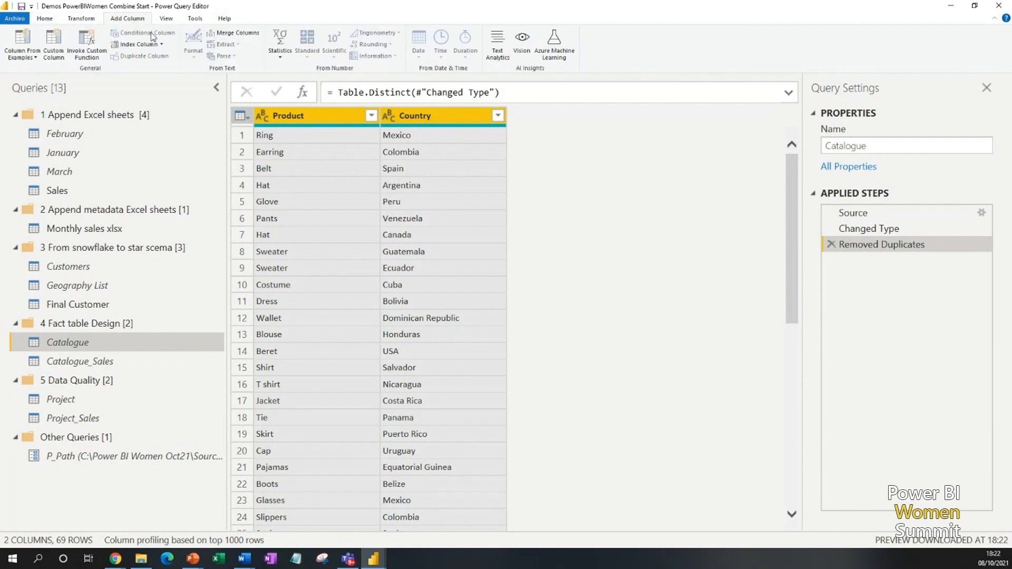
pyautogui.click(162, 45)
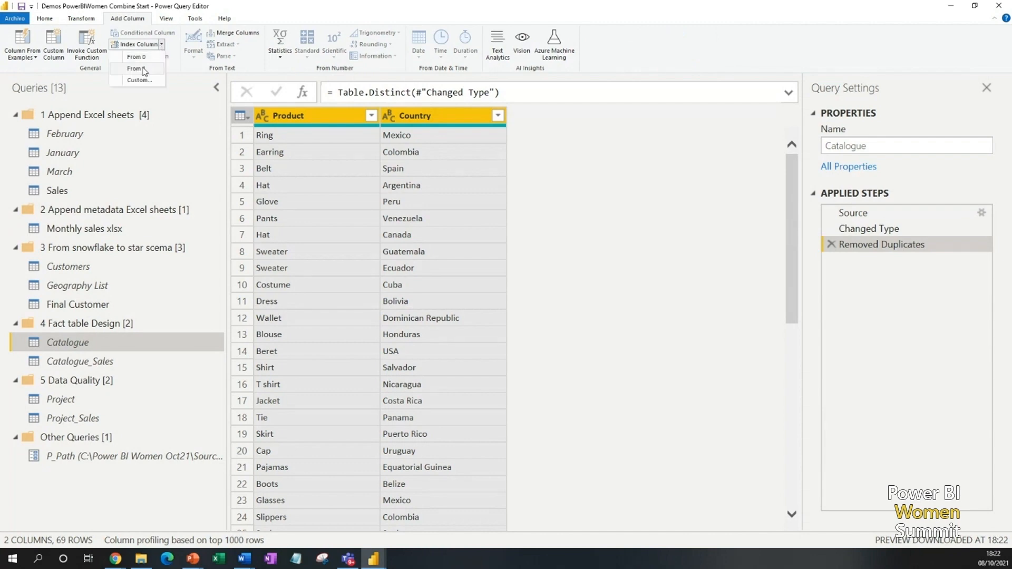
pyautogui.click(143, 71)
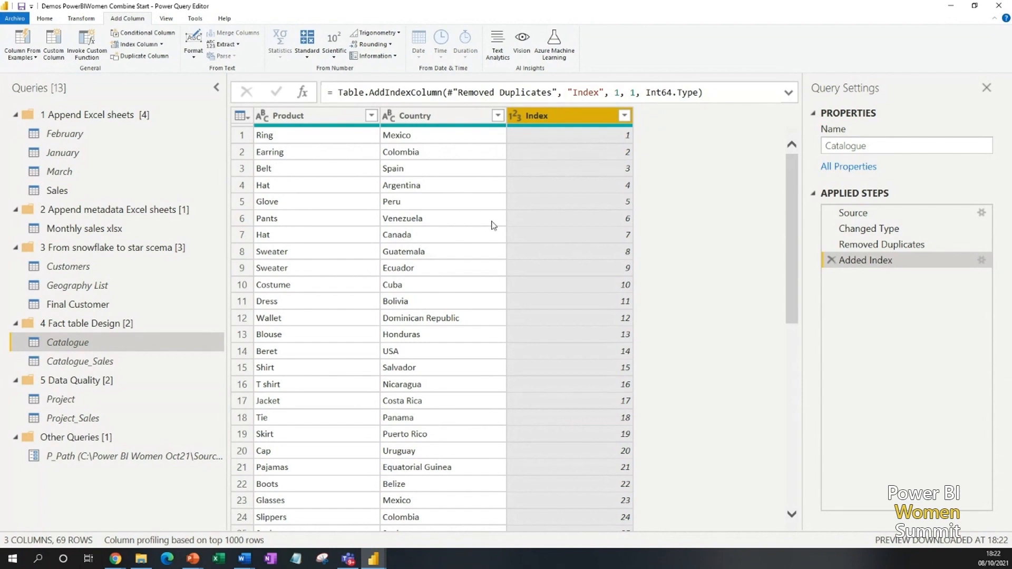
# Merge Catalogue into the existing Catalogue_Sales query, matching on both Product and Country with a Left Outer join.
pyautogui.click(127, 362)
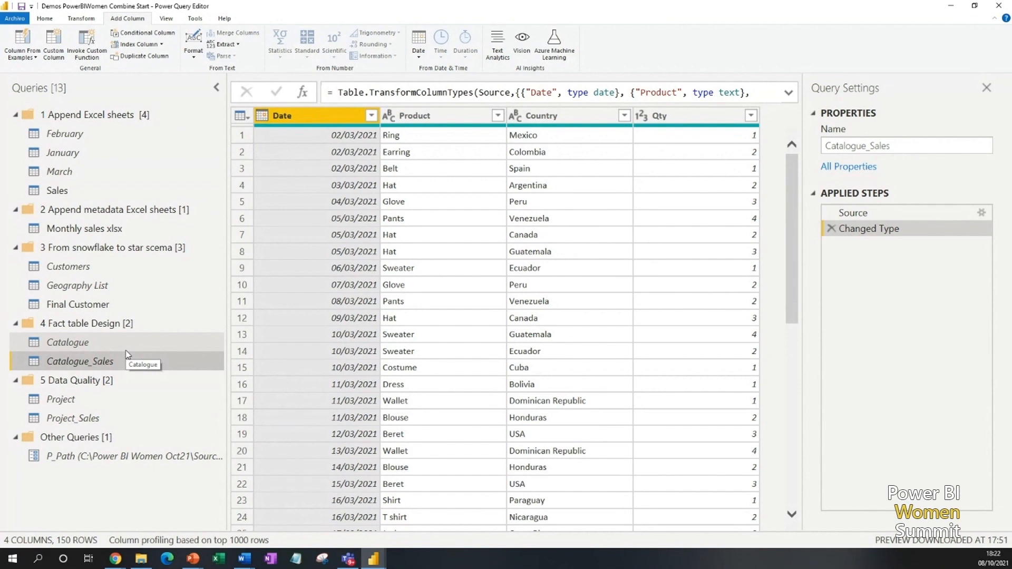
pyautogui.click(51, 19)
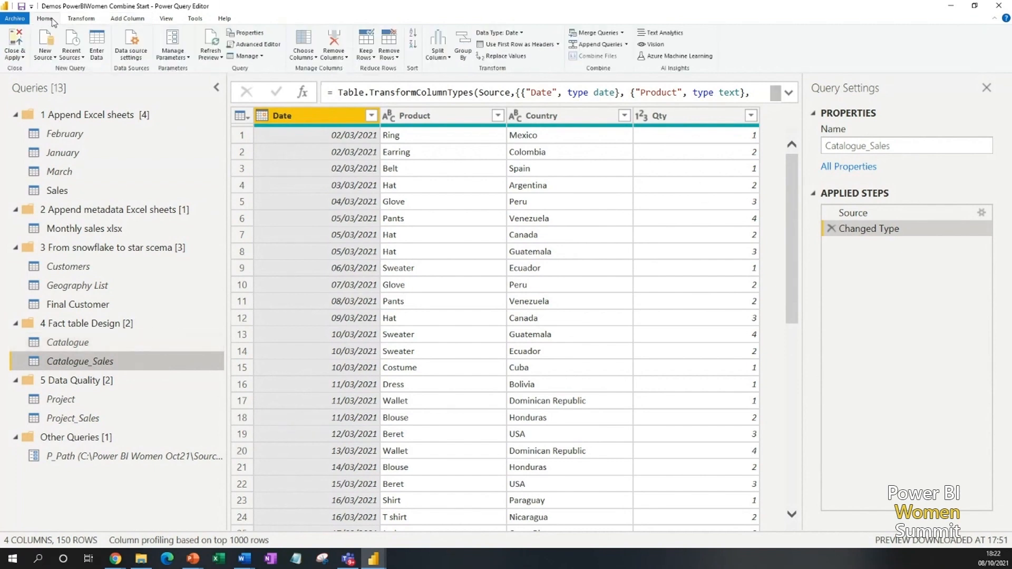
pyautogui.click(624, 32)
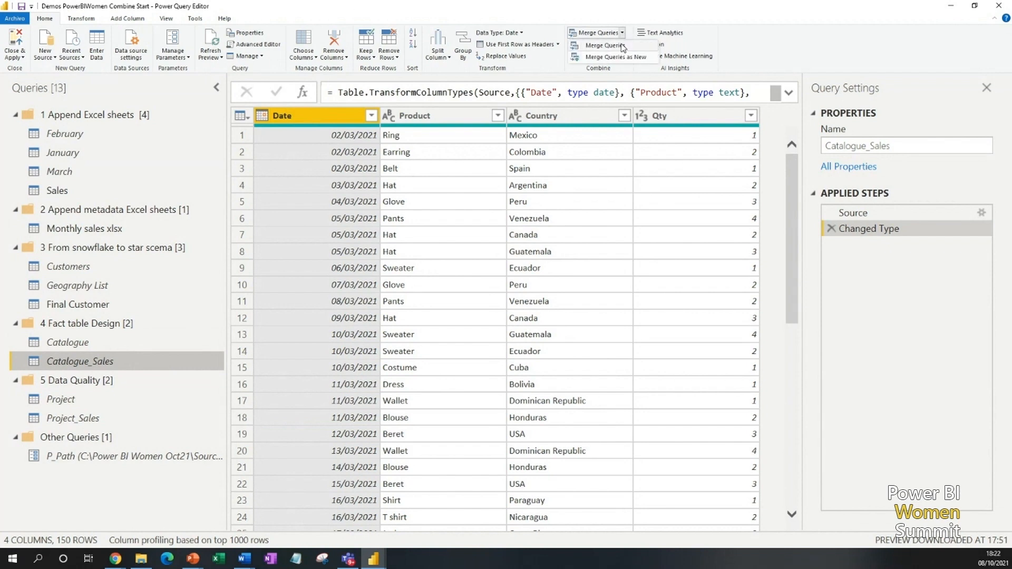
pyautogui.click(623, 47)
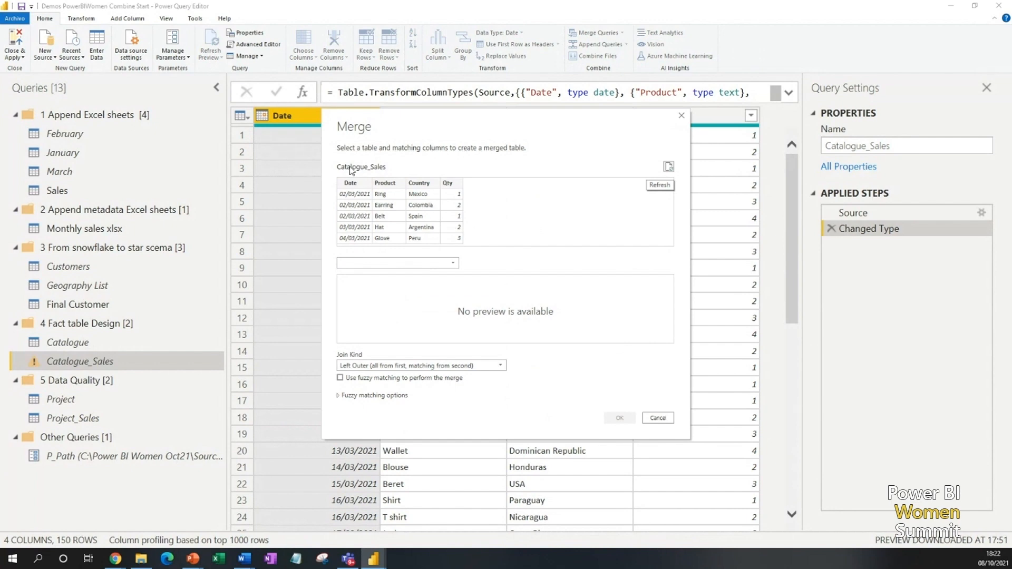
pyautogui.click(455, 265)
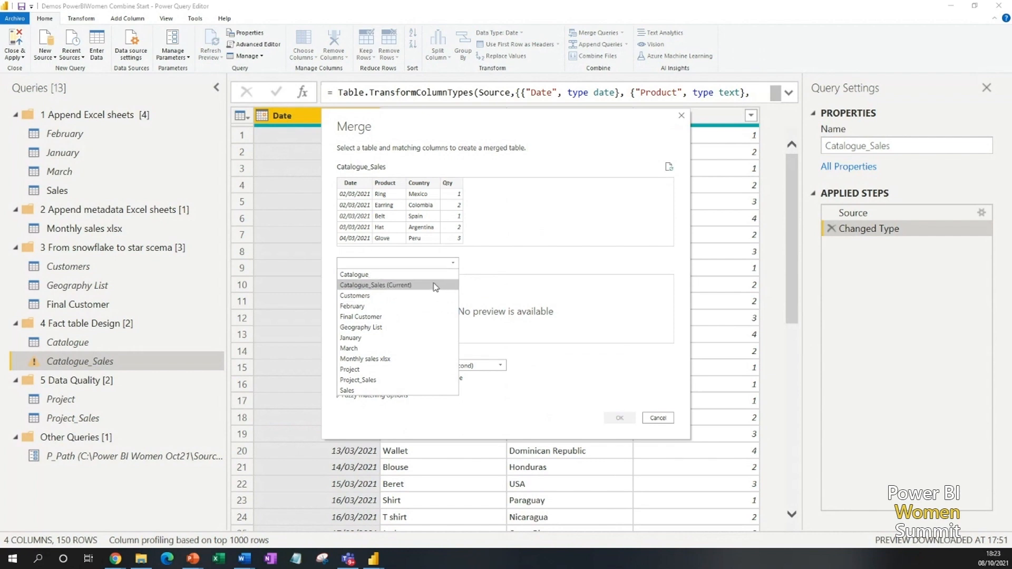
pyautogui.click(434, 274)
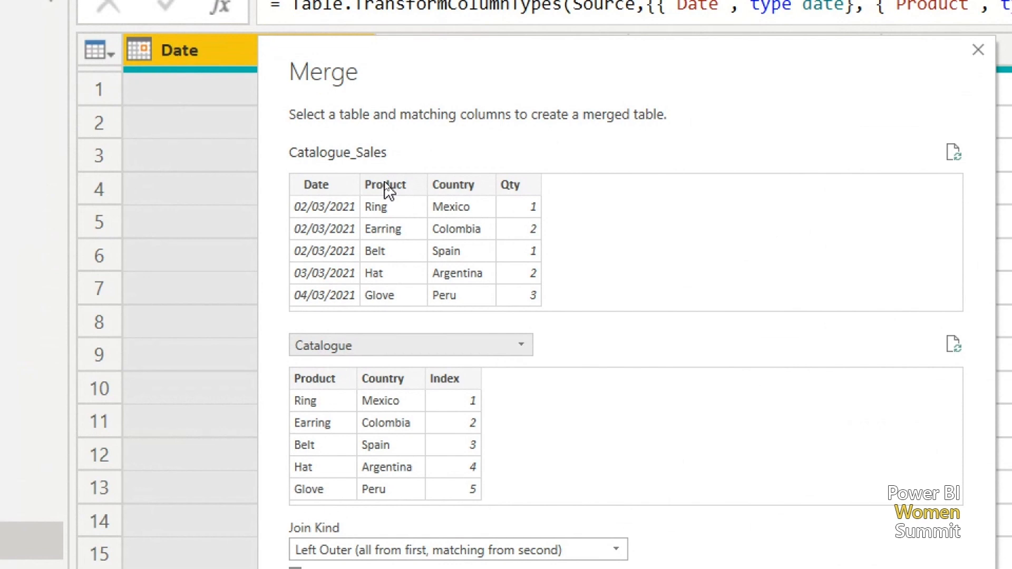
pyautogui.click(385, 185)
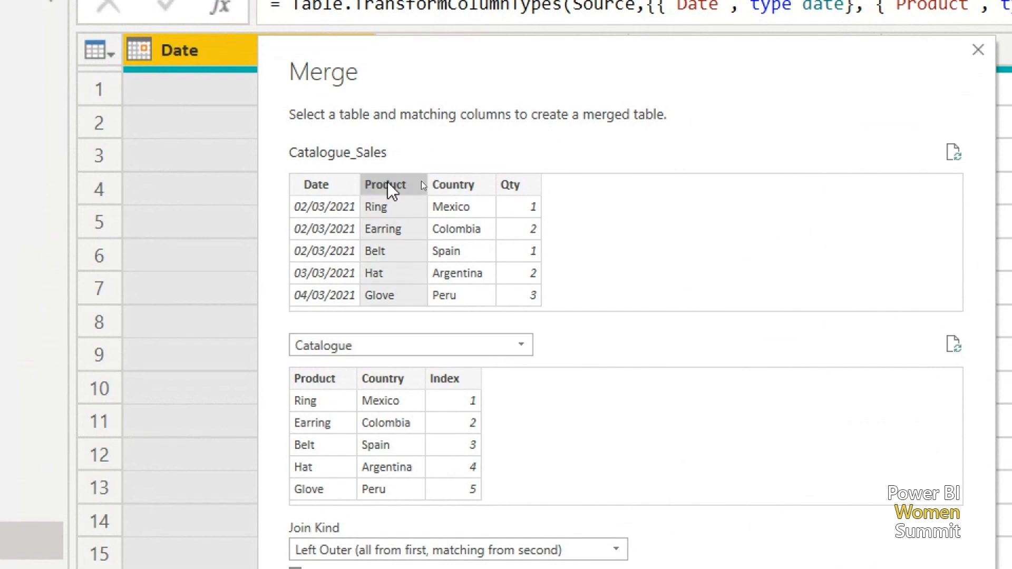
pyautogui.keyDown('ctrl'); pyautogui.click(466, 185); pyautogui.keyUp('ctrl')
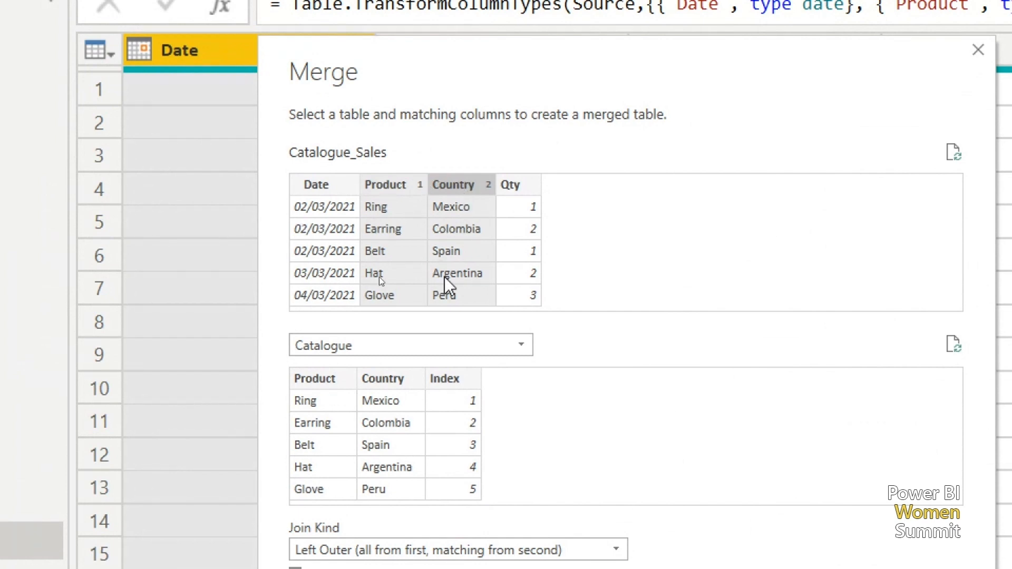
pyautogui.click(303, 379)
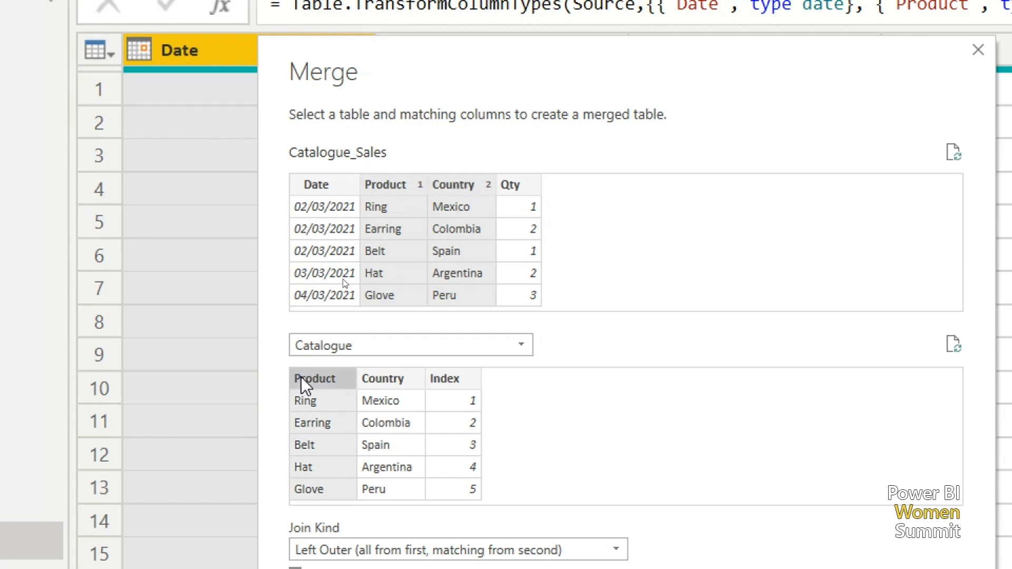
pyautogui.keyDown('ctrl'); pyautogui.click(402, 381); pyautogui.keyUp('ctrl')
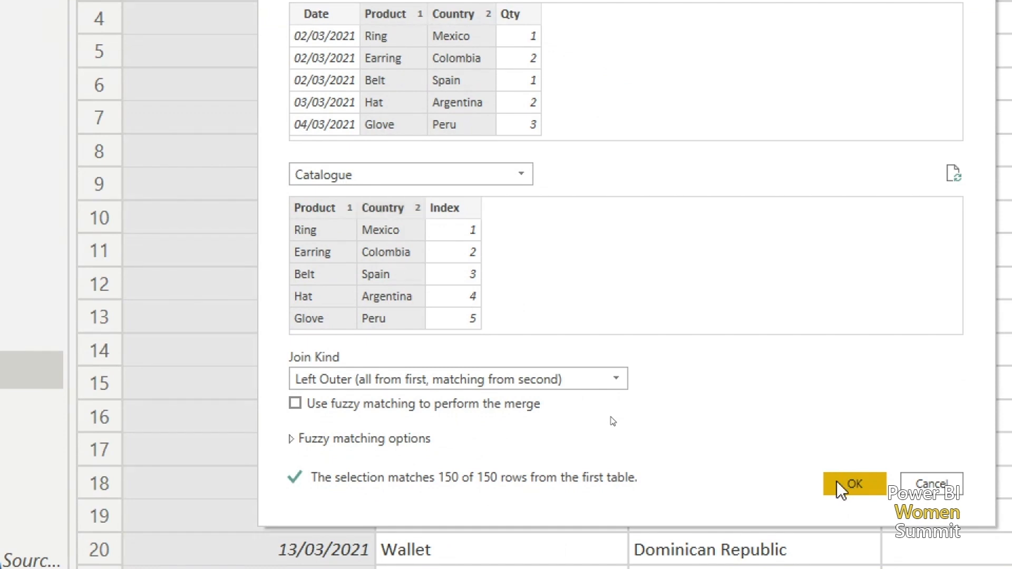
pyautogui.click(838, 484)
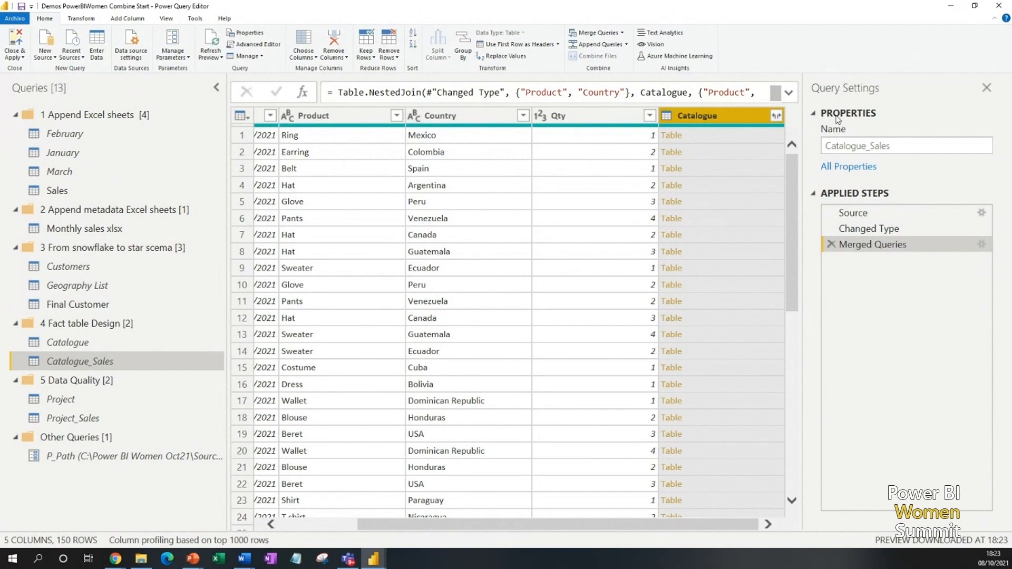
# Preview the first nested Catalogue table in Catalogue_Sales and expand only its Index column, without the original column name as prefix.
pyautogui.click(744, 135)
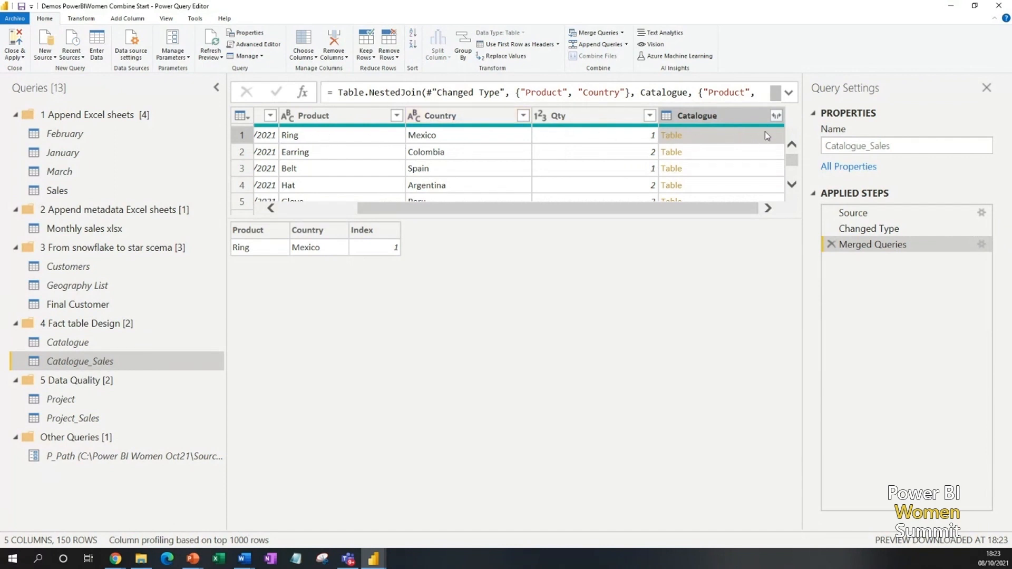
pyautogui.click(777, 116)
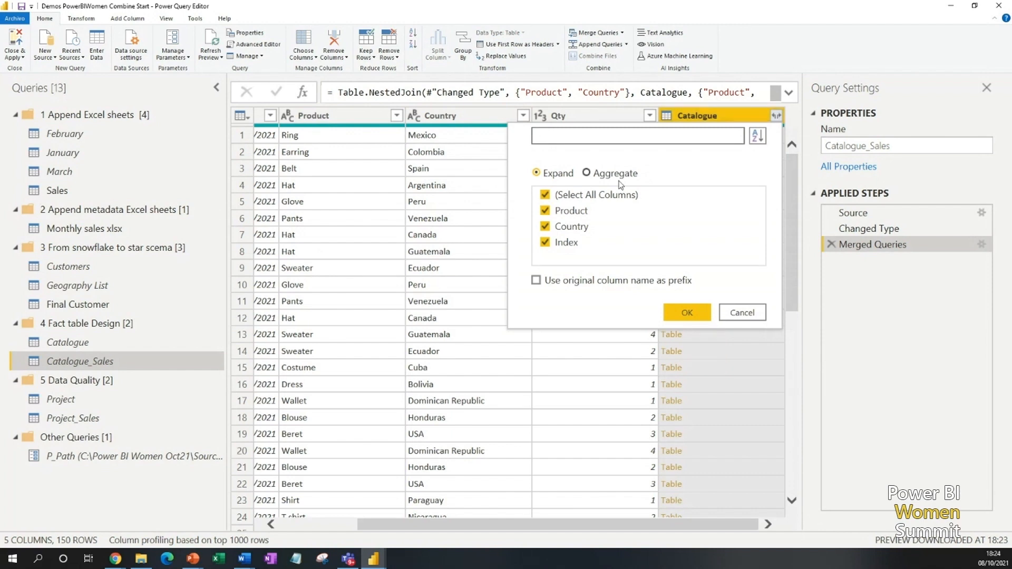
pyautogui.click(547, 195)
pyautogui.click(547, 244)
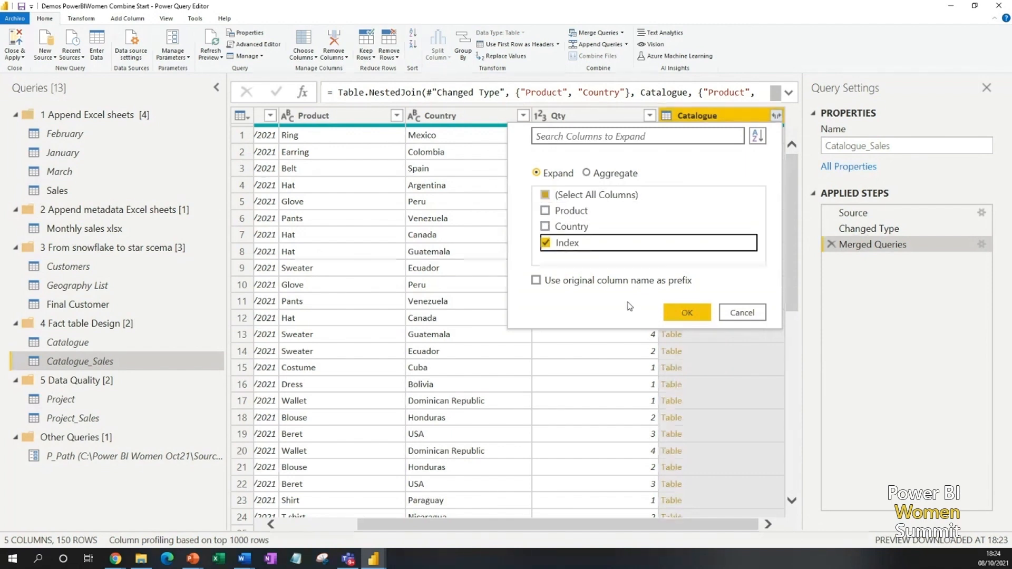
pyautogui.click(687, 314)
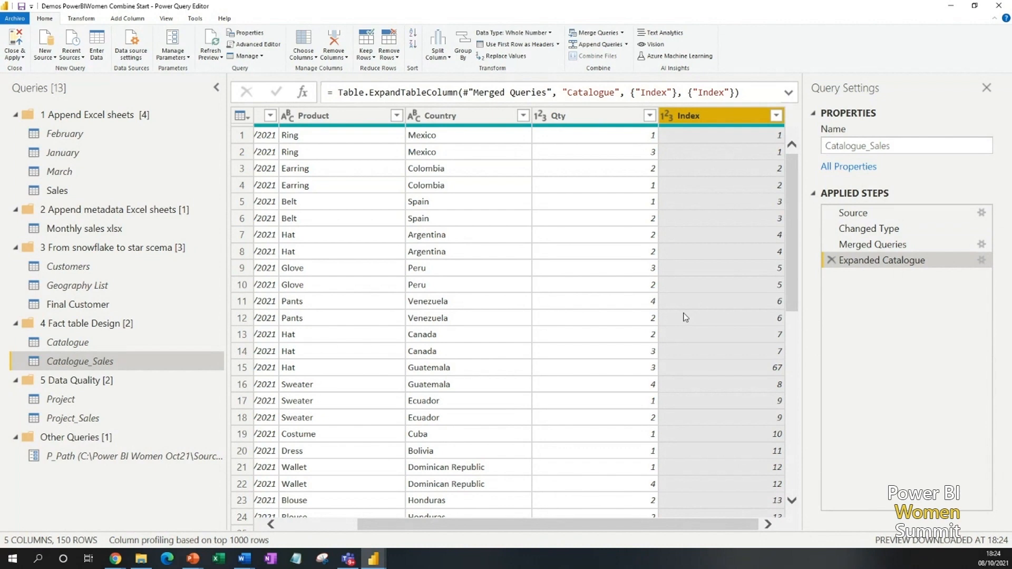
# Remove the Product and Country columns from the Catalogue_Sales query.
pyautogui.click(351, 116)
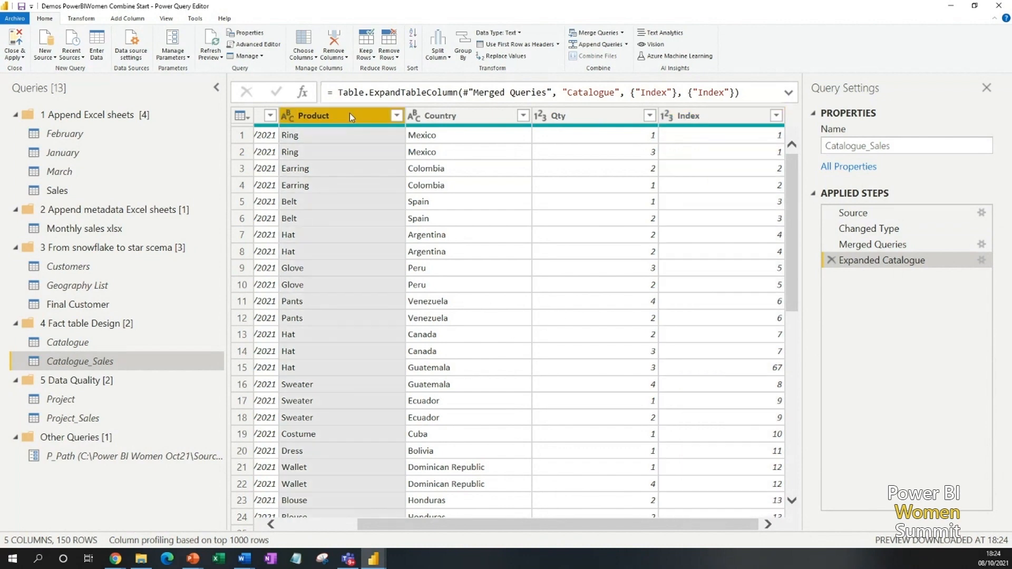
pyautogui.keyDown('ctrl'); pyautogui.click(423, 117); pyautogui.keyUp('ctrl')
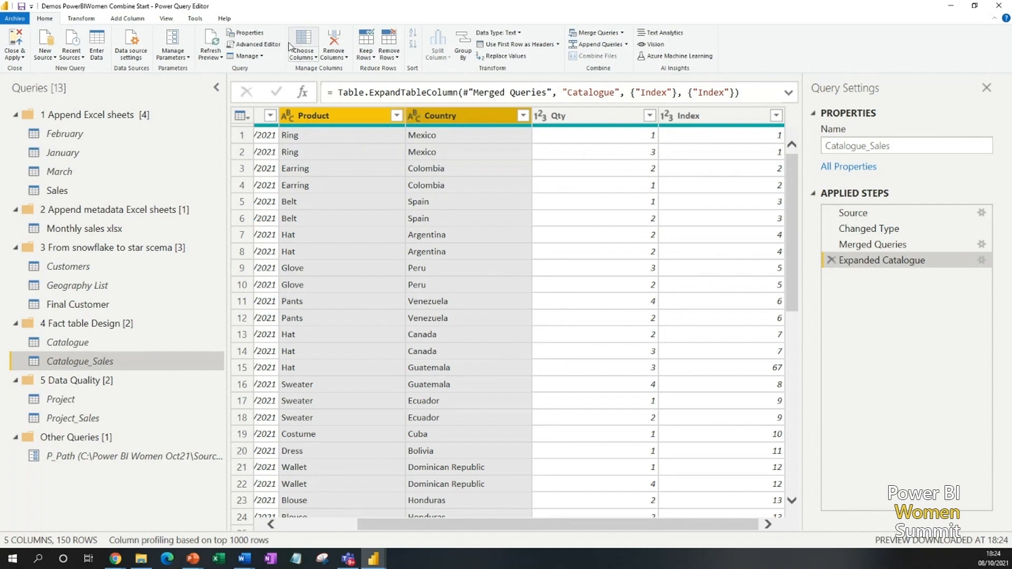
pyautogui.click(331, 43)
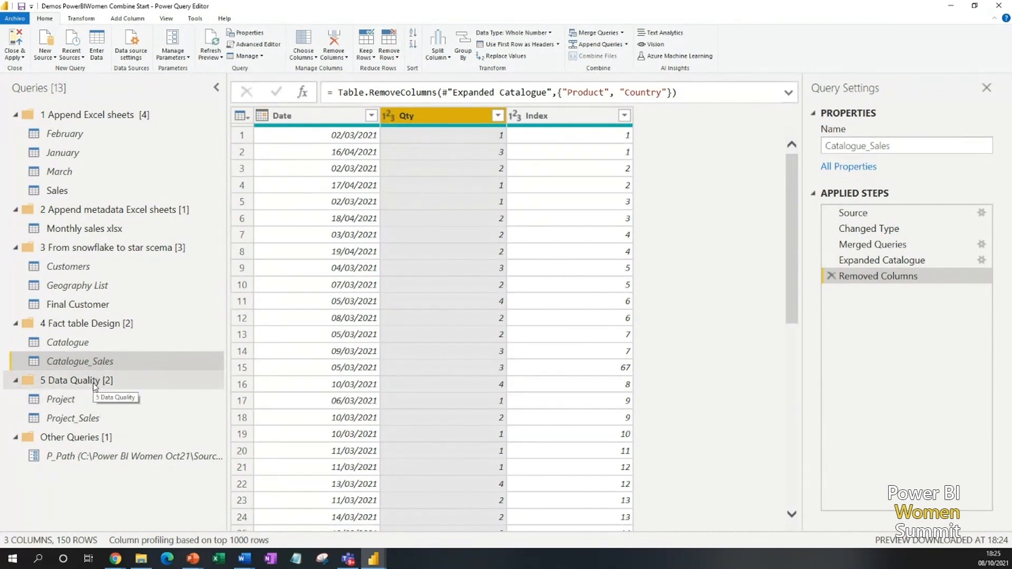
# Examine the project IDs in the Project query, including O4_2021 and O5_2021, and compare them with those in Project_Sales.
pyautogui.click(77, 400)
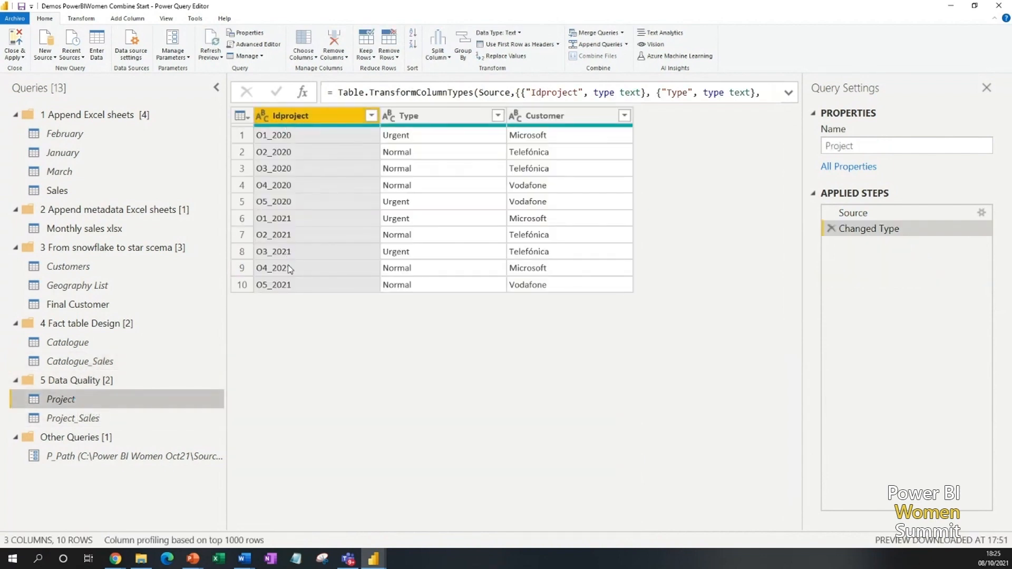
pyautogui.click(289, 269)
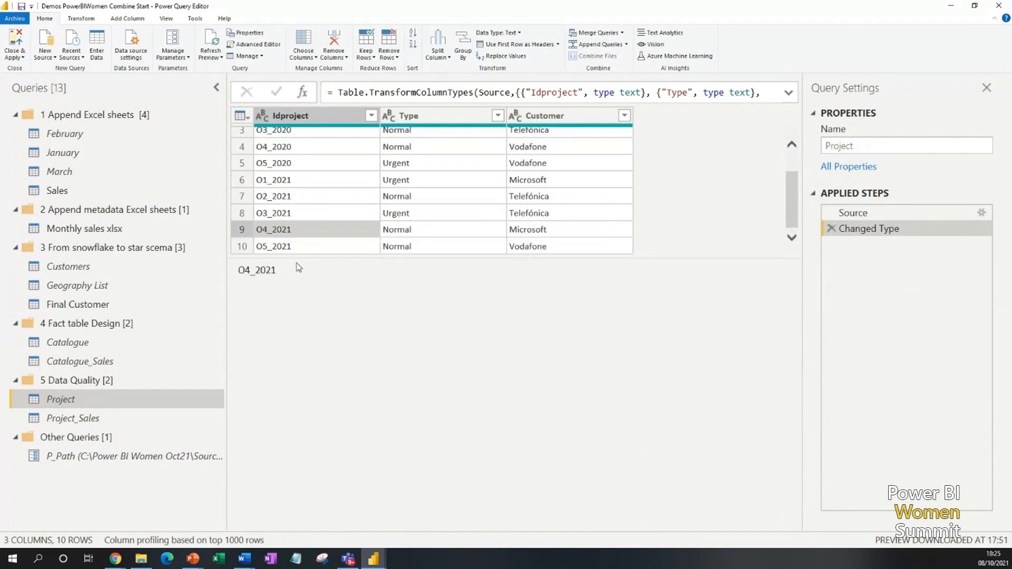
pyautogui.click(288, 250)
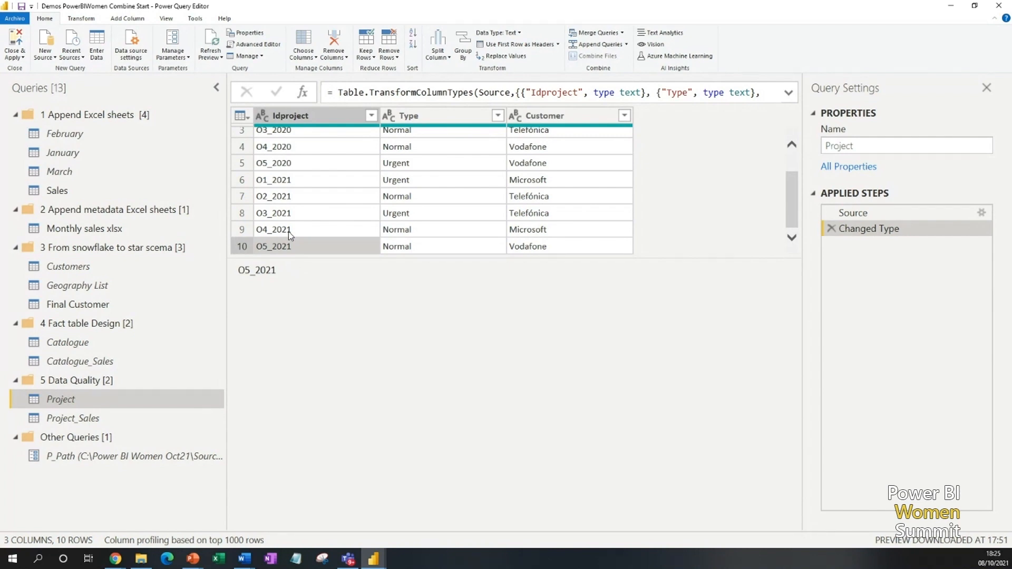
pyautogui.click(111, 418)
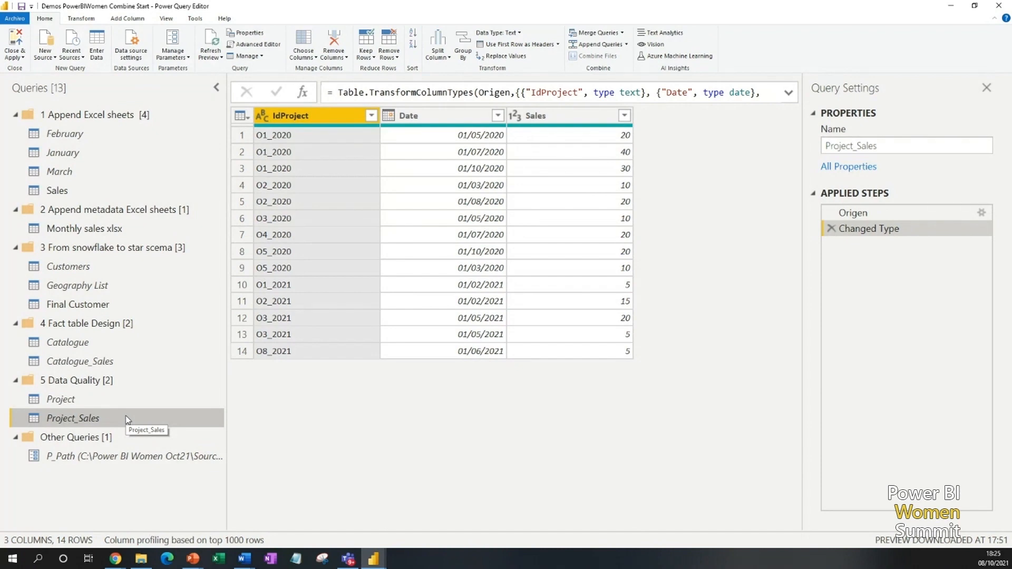
pyautogui.click(623, 33)
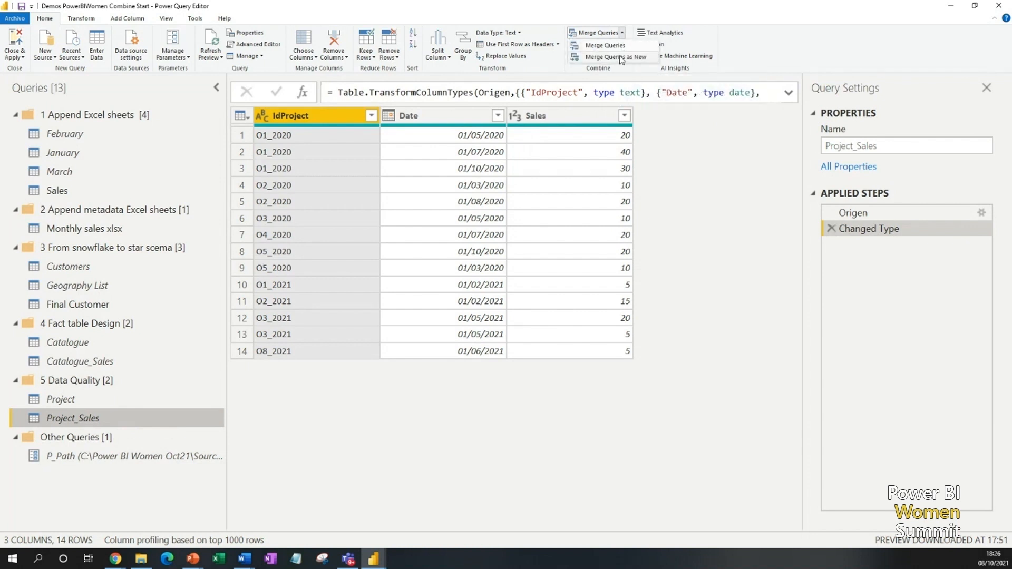
pyautogui.click(611, 46)
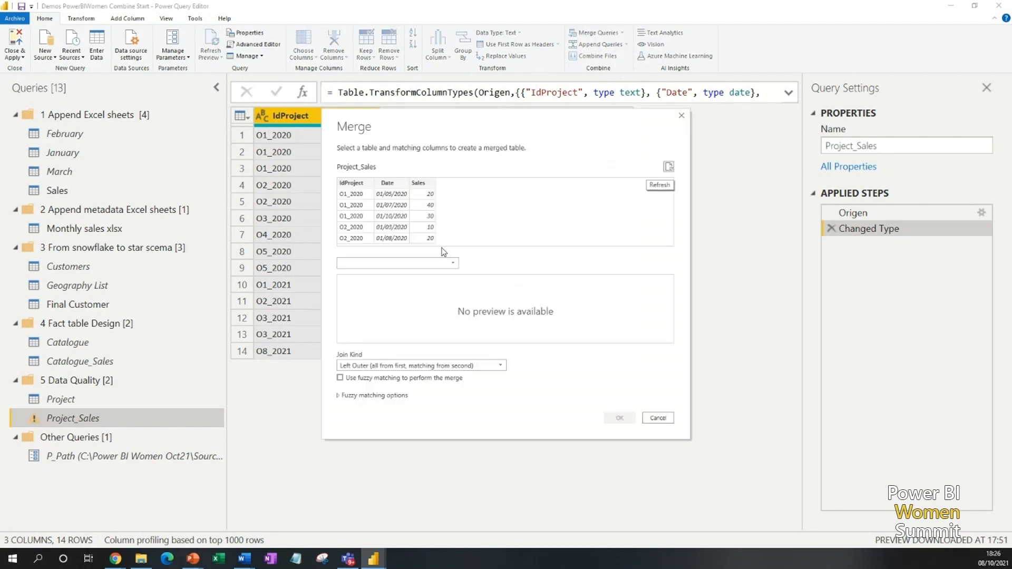
pyautogui.click(658, 418)
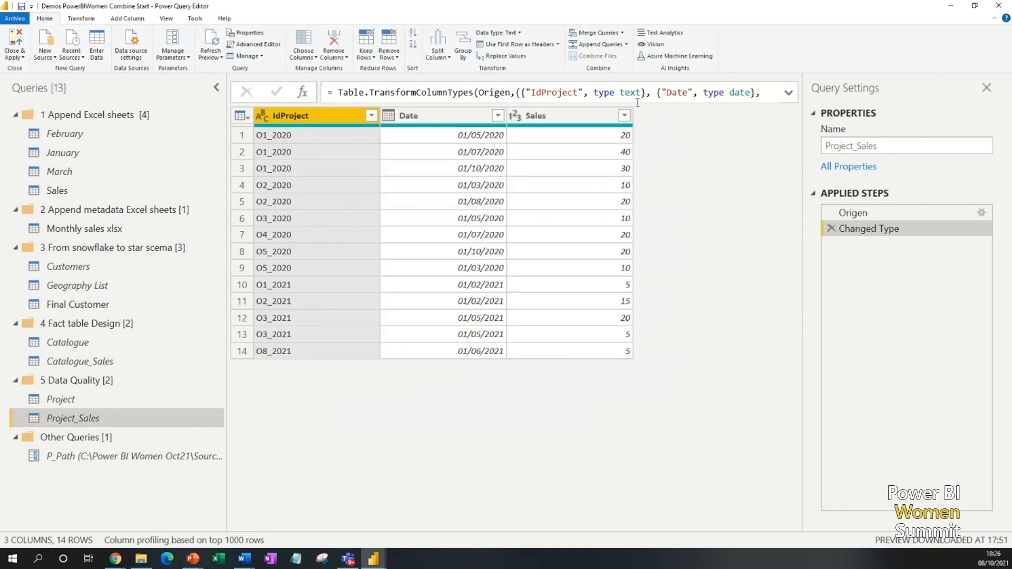
# Merge Project_Sales with Project as a new query, matching on the project ID columns with a Left Anti join.
pyautogui.click(622, 33)
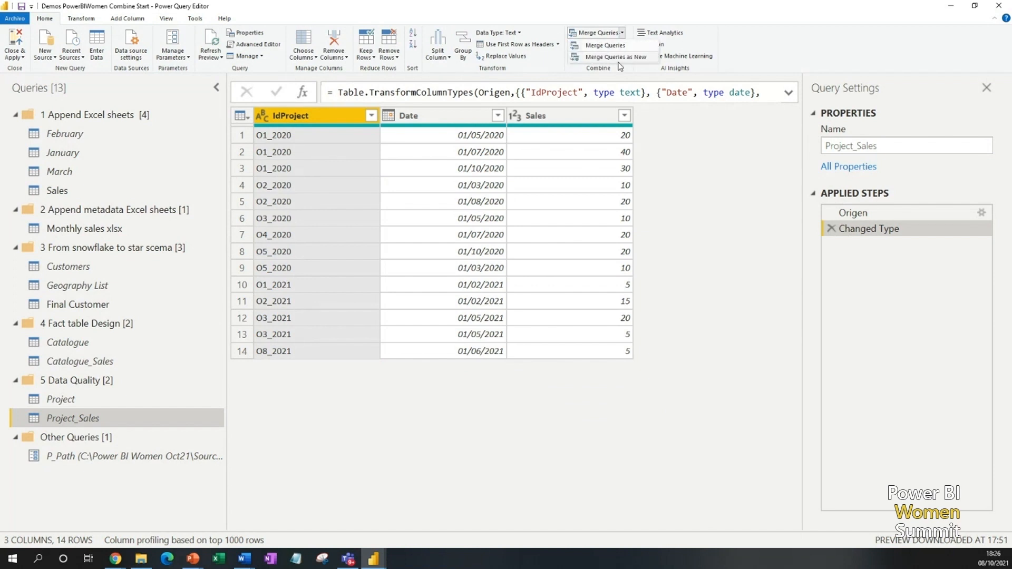
pyautogui.click(624, 58)
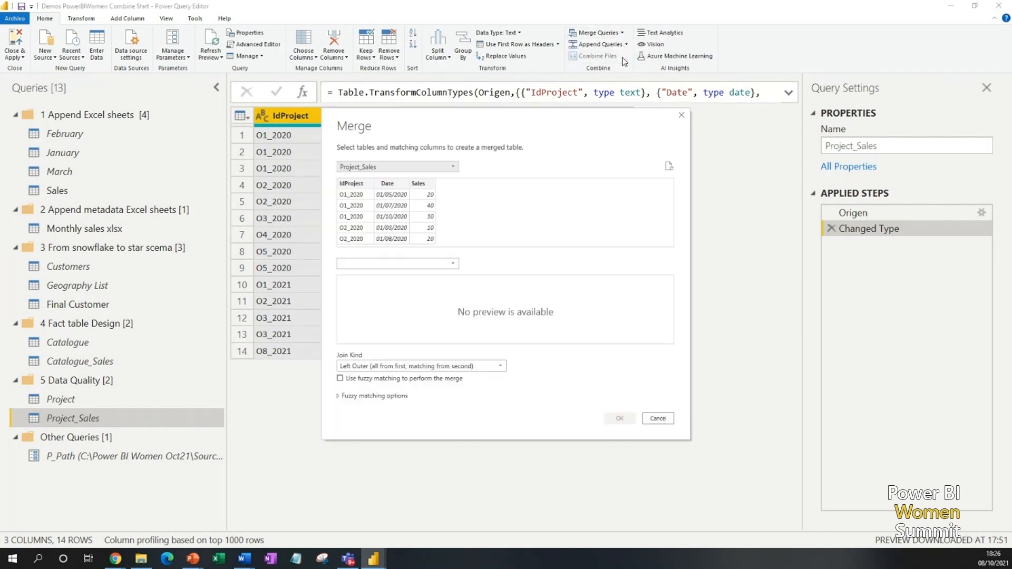
pyautogui.click(454, 264)
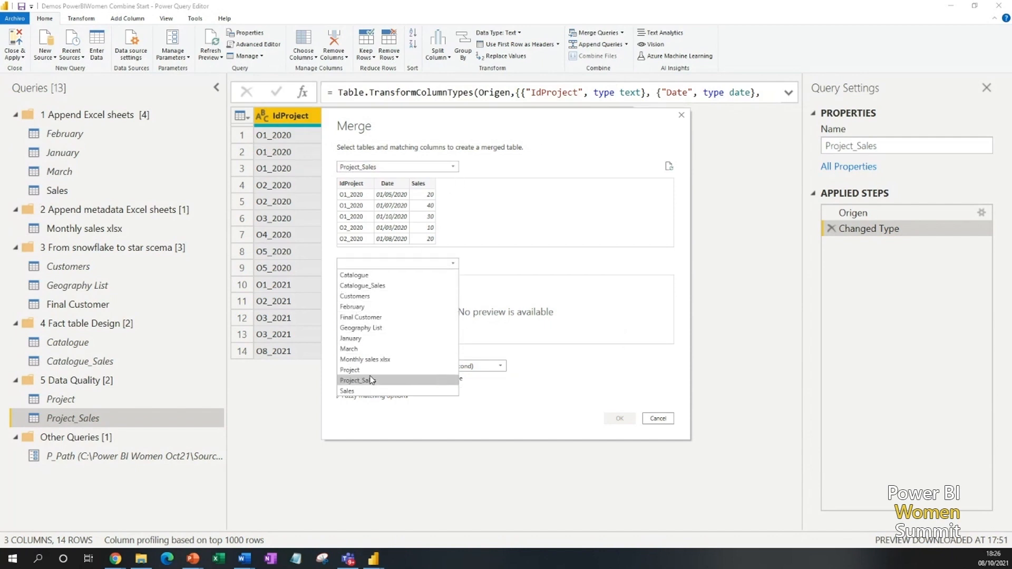
pyautogui.click(412, 370)
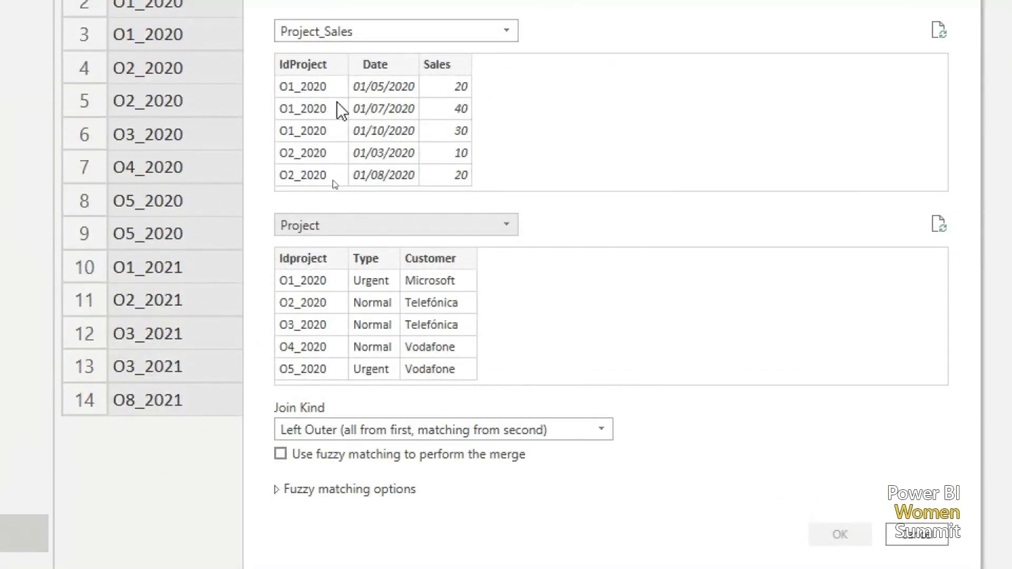
pyautogui.click(302, 67)
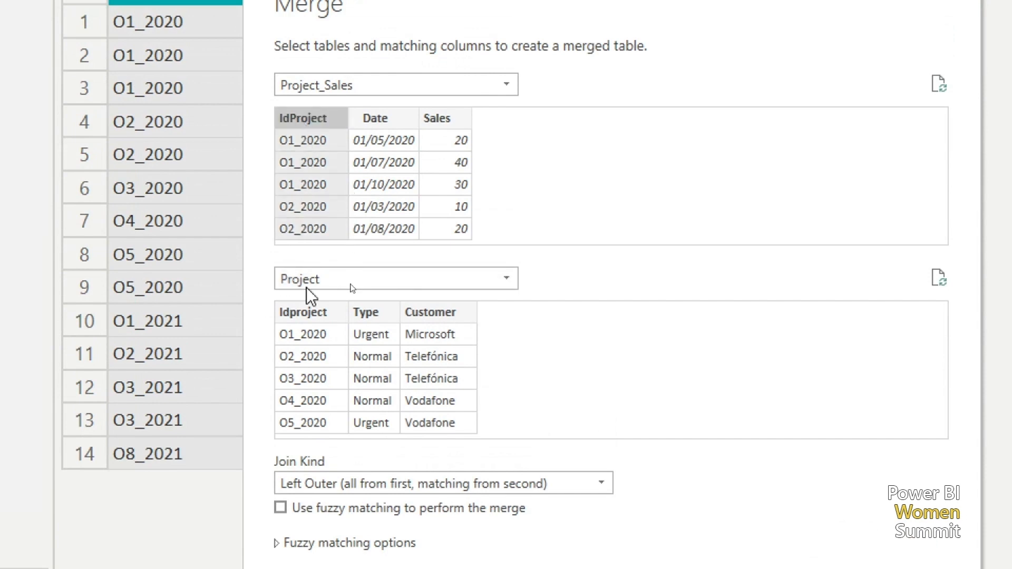
pyautogui.click(299, 312)
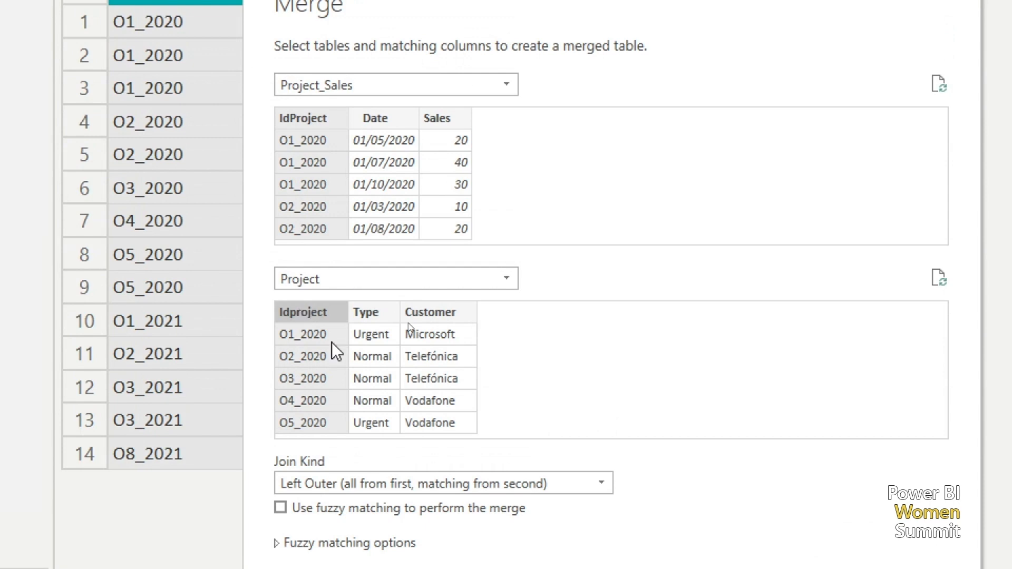
pyautogui.click(605, 480)
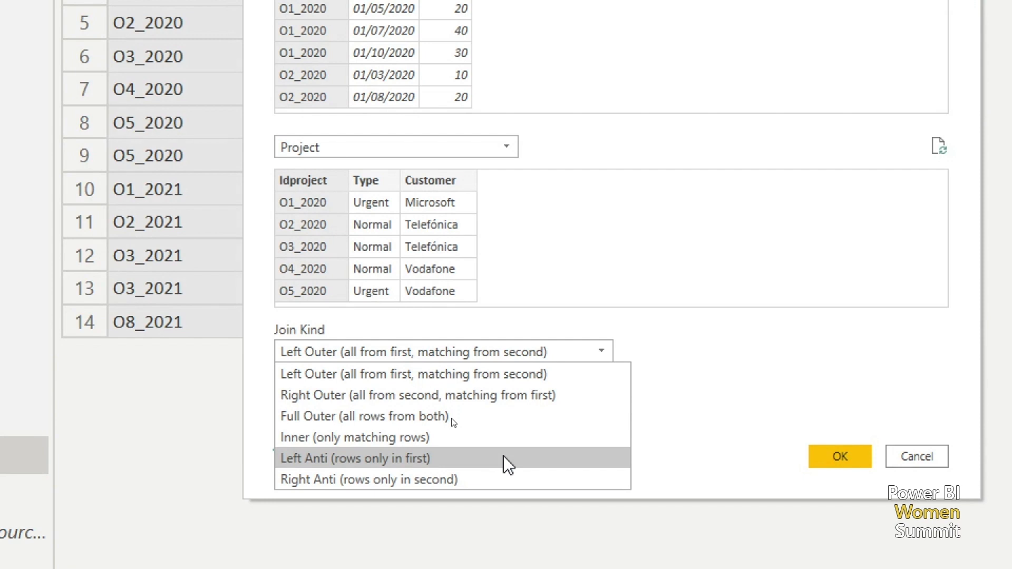
pyautogui.click(505, 457)
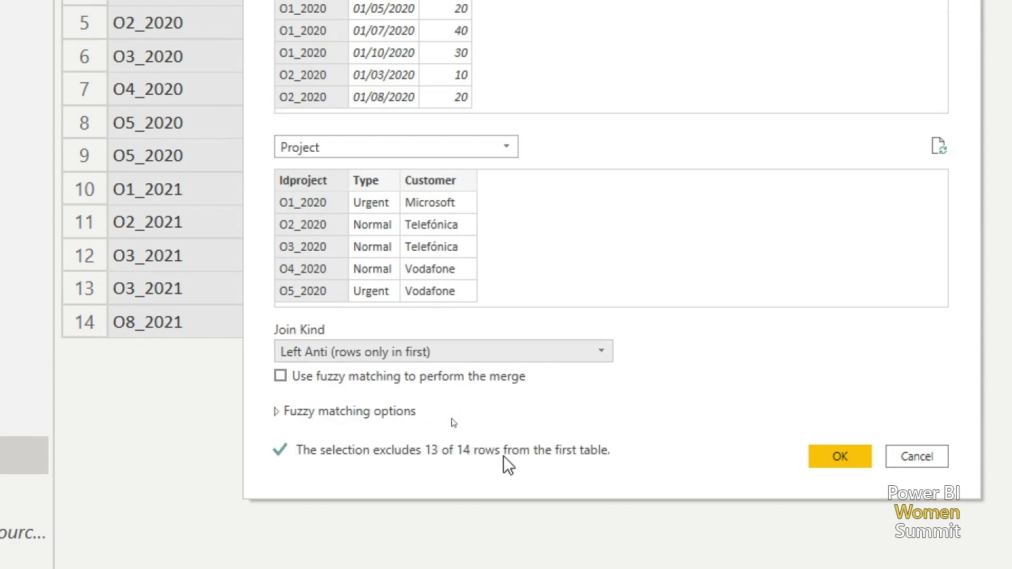
pyautogui.click(853, 456)
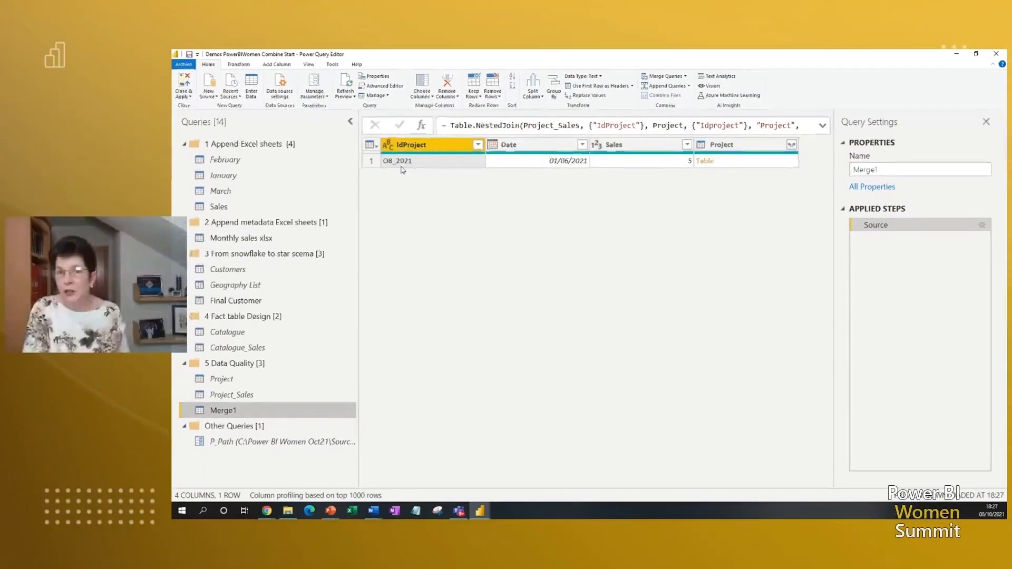
# Merge Project with Project_Sales as a new query, matching on the project ID columns with a Left Anti (rows only in first) join.
pyautogui.click(277, 396)
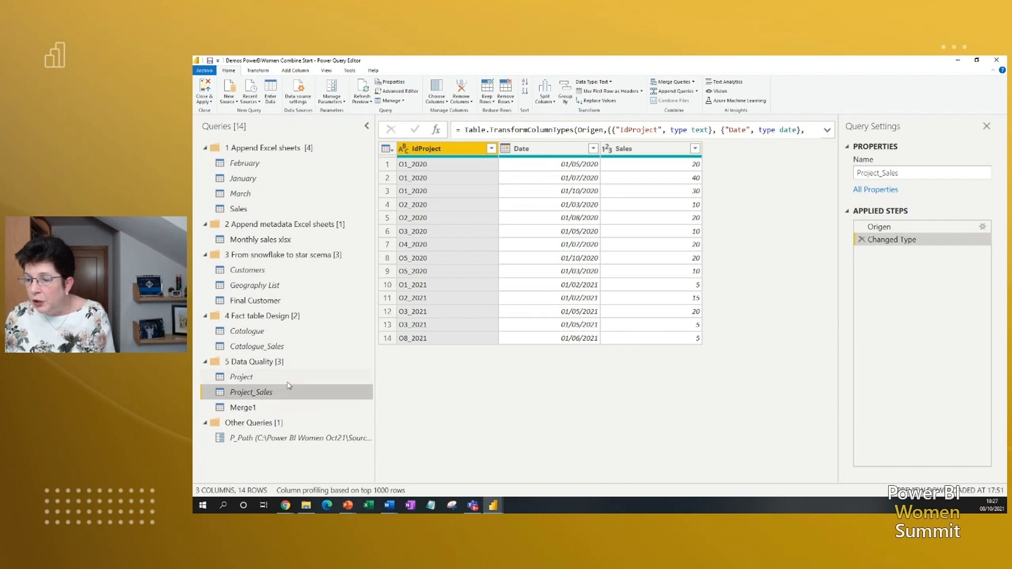
pyautogui.click(289, 379)
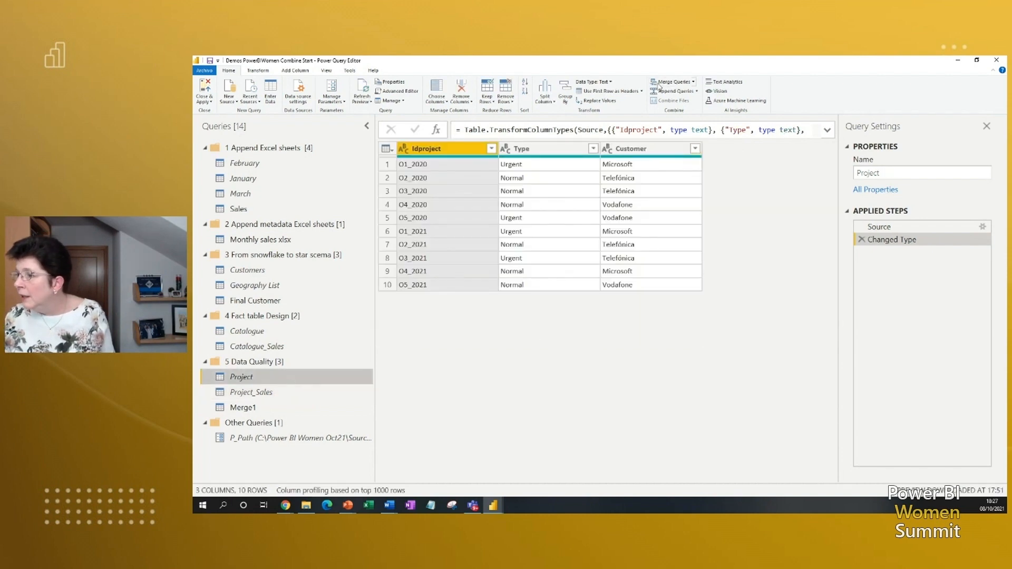
pyautogui.click(694, 83)
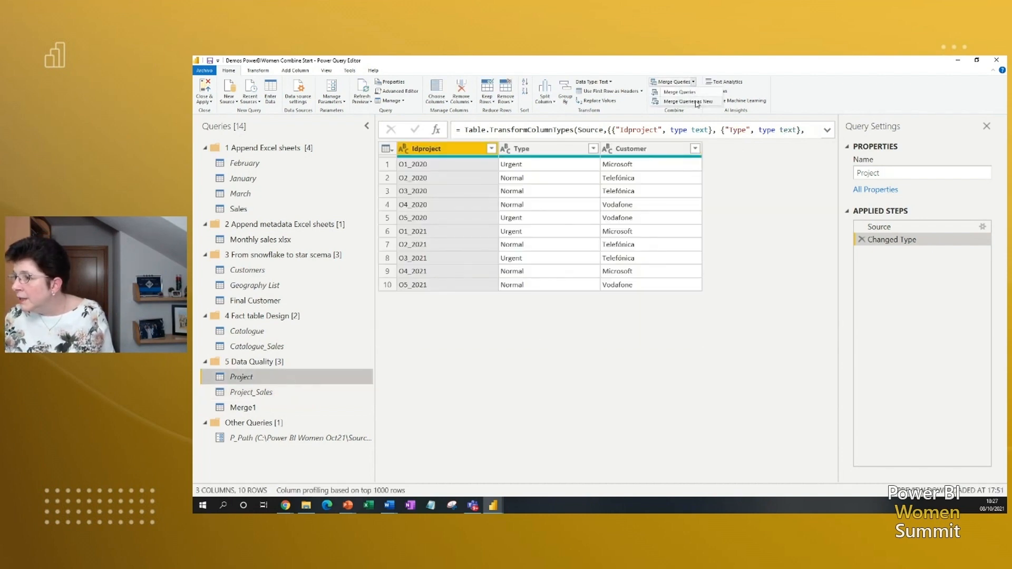
pyautogui.click(688, 102)
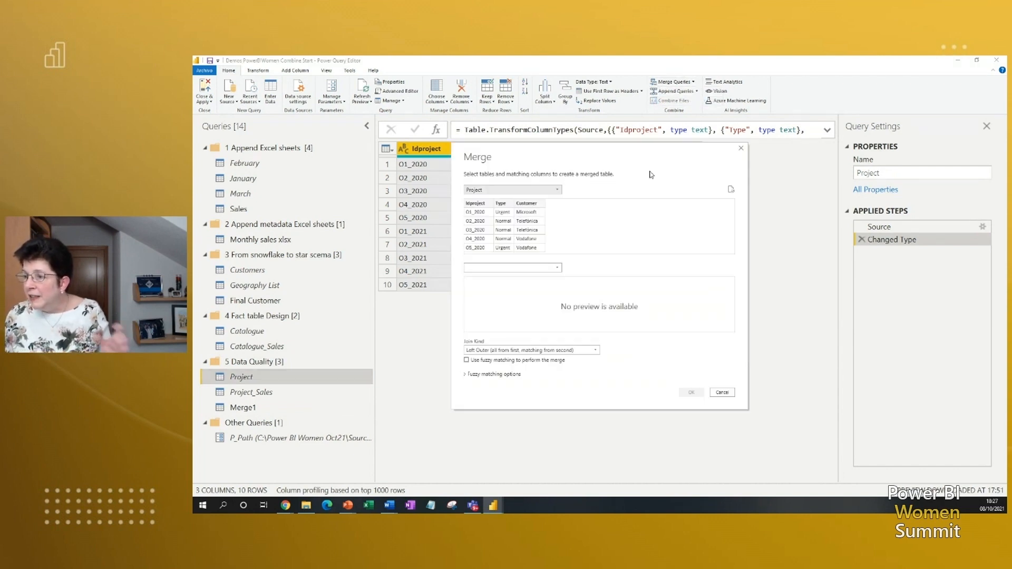
pyautogui.click(558, 268)
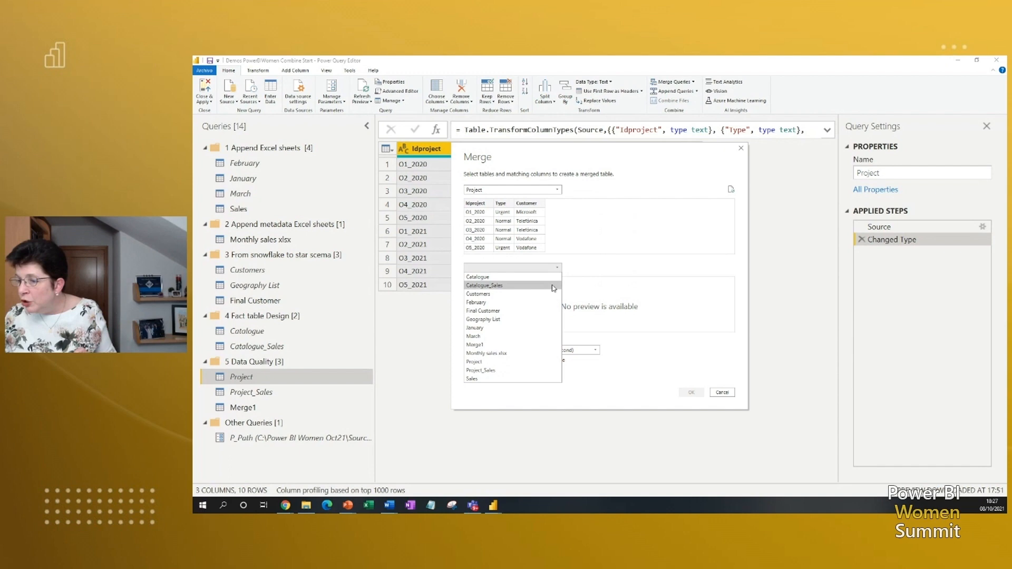
pyautogui.click(525, 371)
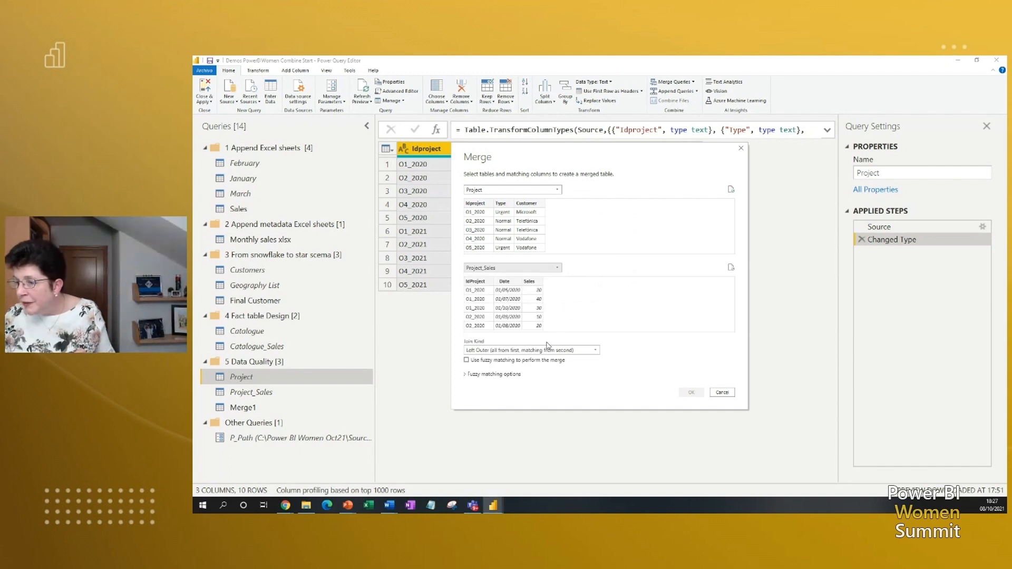
pyautogui.click(481, 206)
pyautogui.click(482, 282)
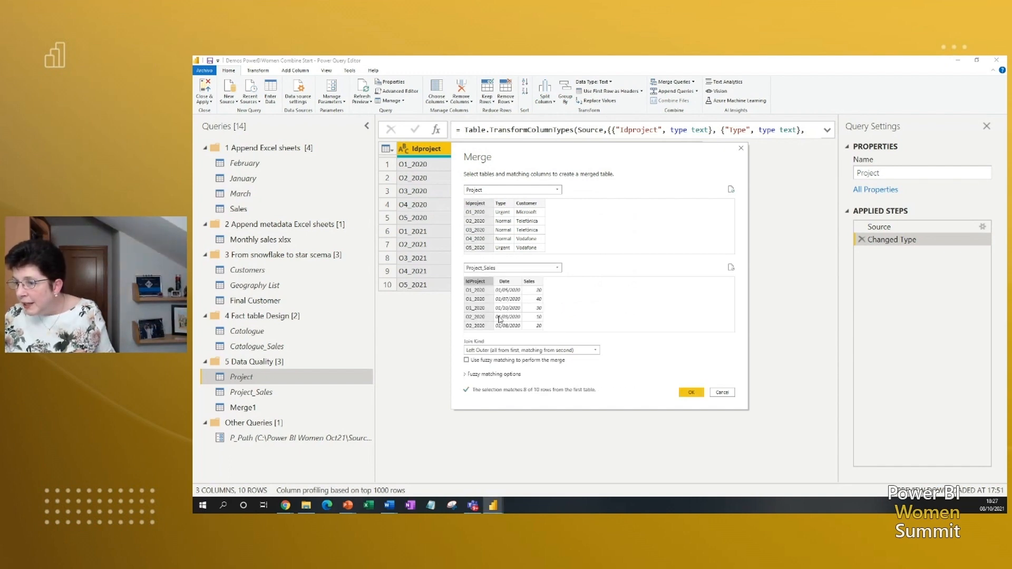
pyautogui.click(586, 350)
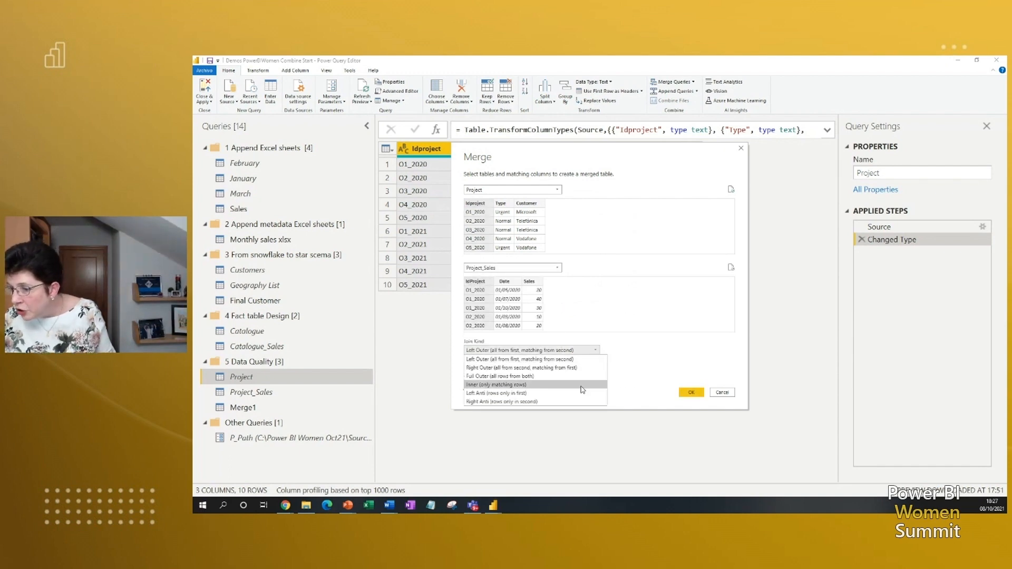
pyautogui.click(553, 393)
pyautogui.click(688, 393)
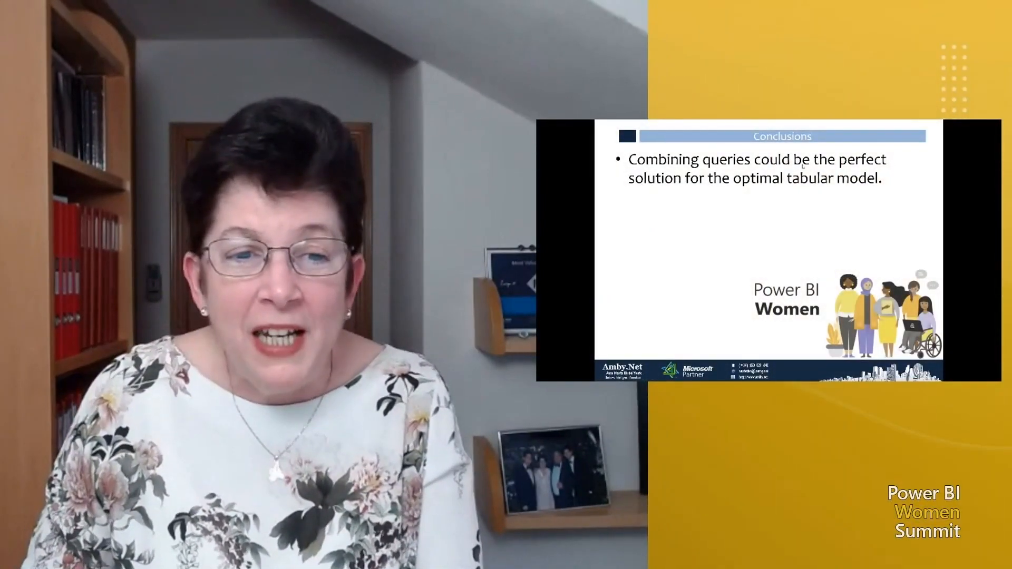
pyautogui.click(803, 166)
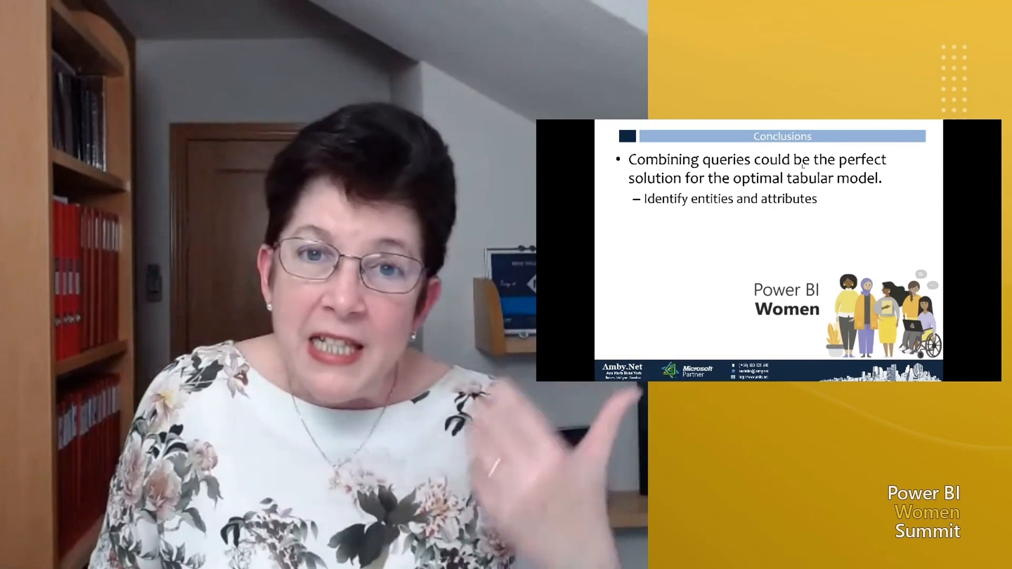
pyautogui.click(803, 166)
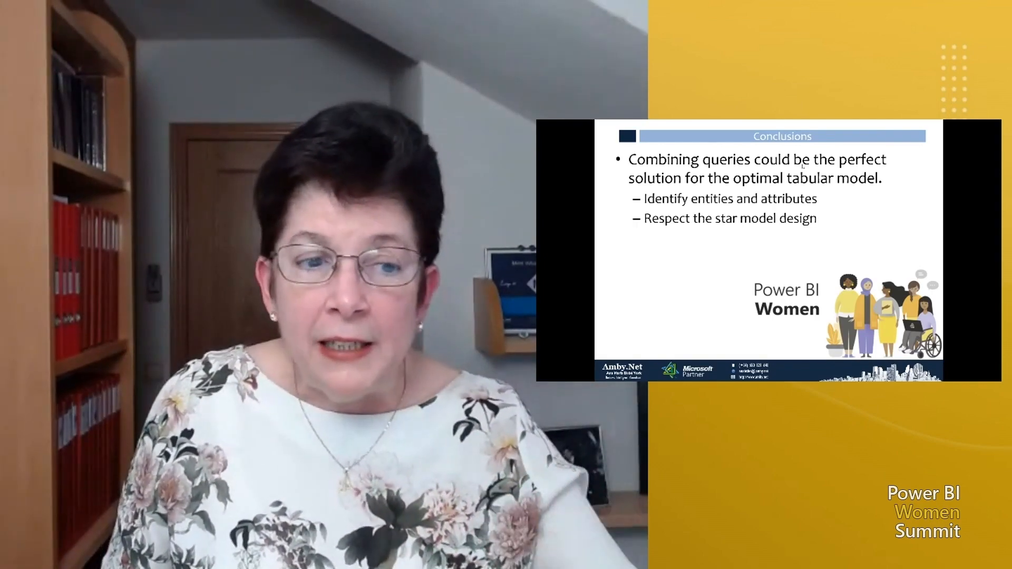
pyautogui.click(804, 166)
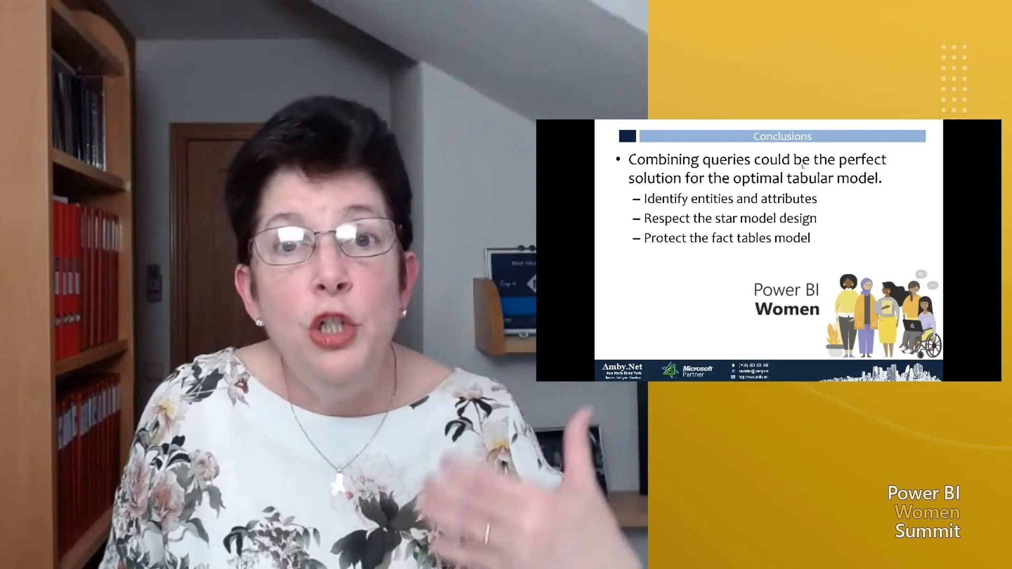
pyautogui.click(803, 167)
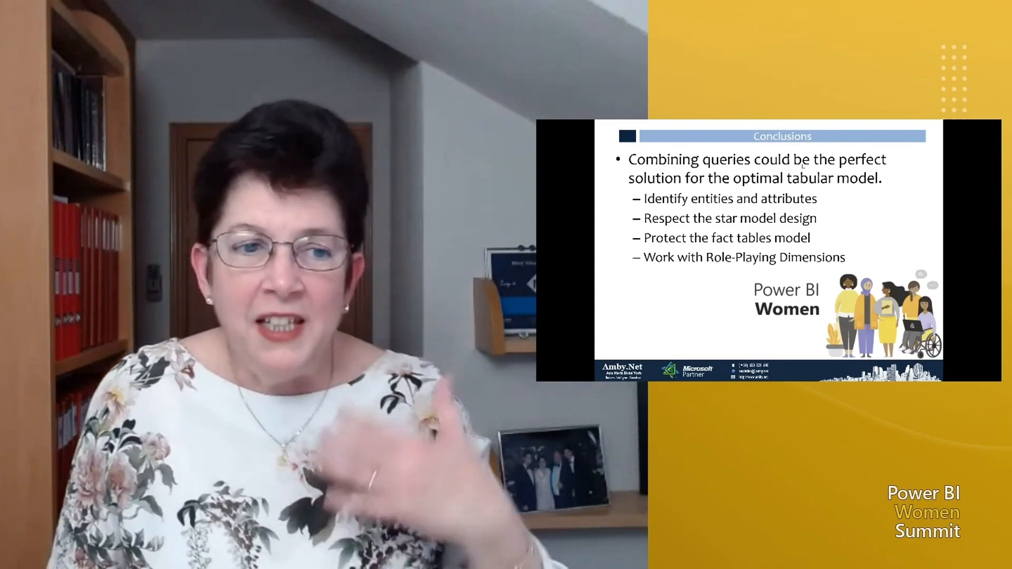